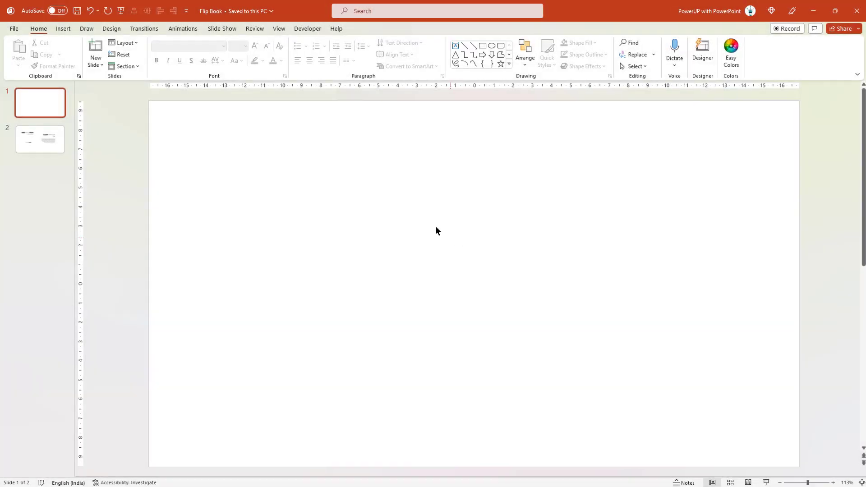
# - Show the guides, enter Slide Master view, and add a Picture placeholder to a blank layout
pyautogui.click(279, 29)
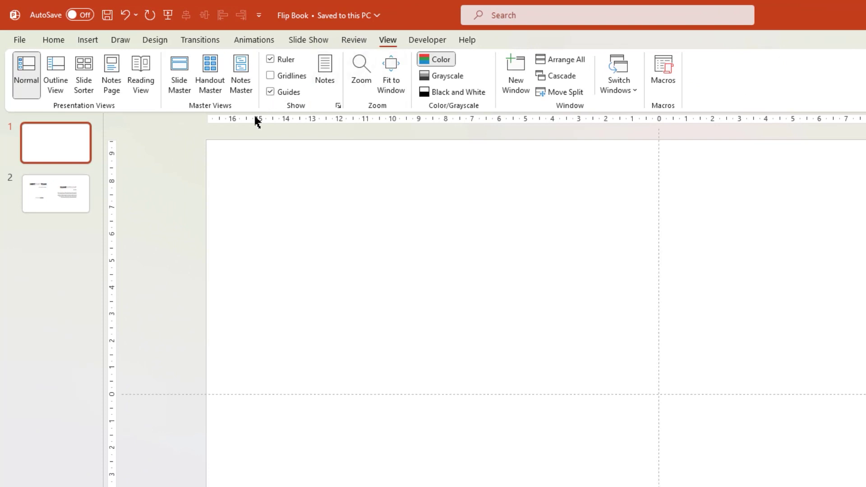
pyautogui.click(179, 93)
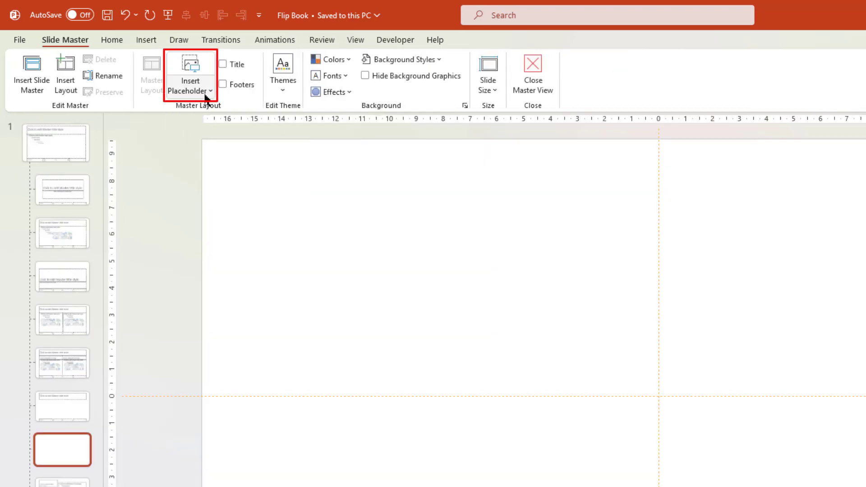
pyautogui.click(203, 91)
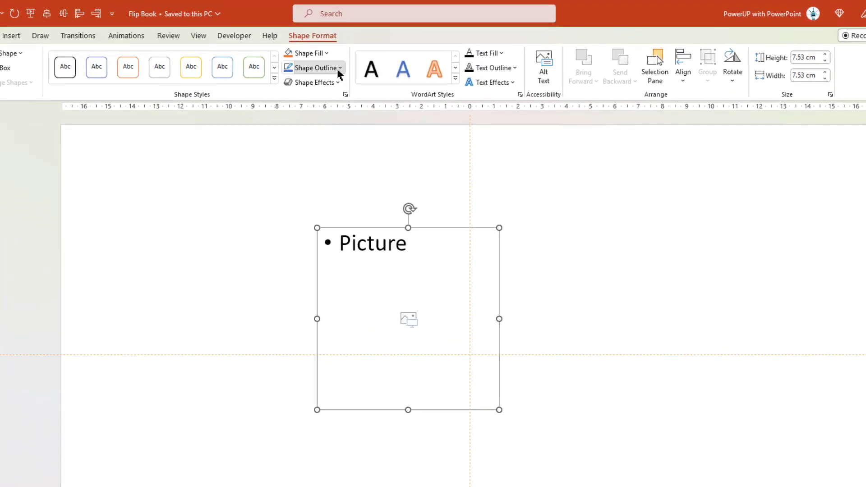
# - Give the picture placeholder a coloured outline 4½ pt thick
pyautogui.click(339, 68)
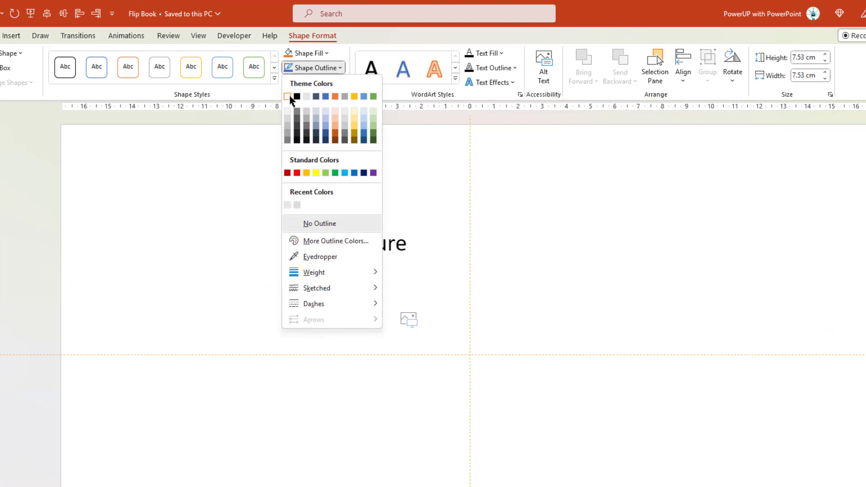
pyautogui.click(291, 97)
pyautogui.click(333, 68)
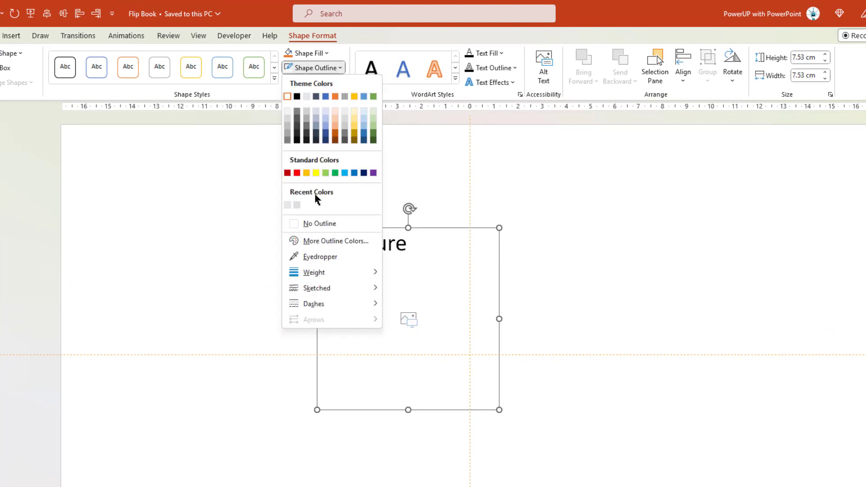
pyautogui.moveTo(311, 276)
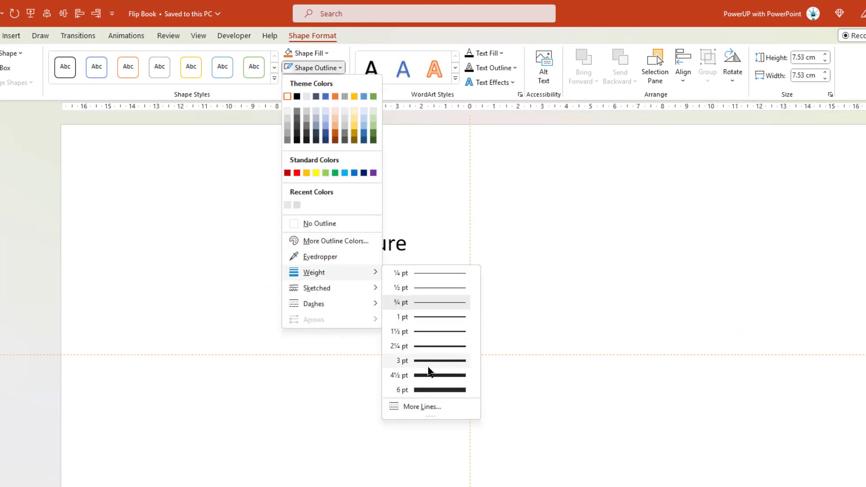
pyautogui.click(429, 376)
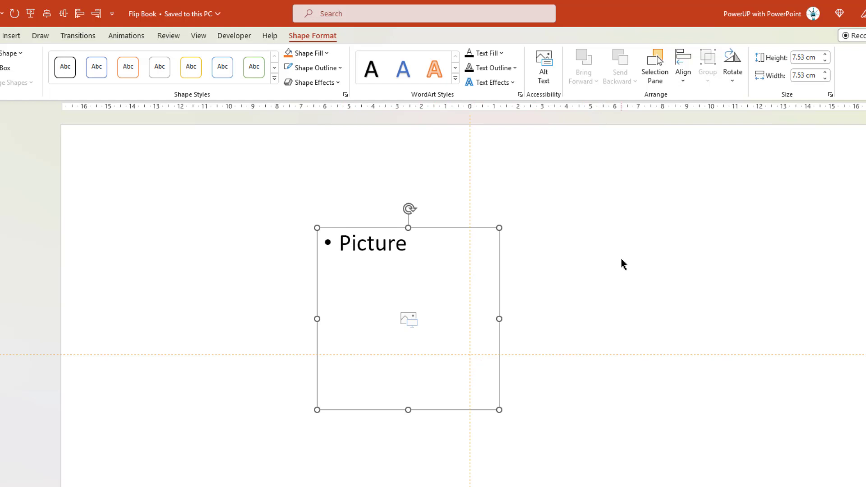
# - Apply an Offset: Center outer shadow to the placeholder with 80% transparency
pyautogui.rightClick(499, 279)
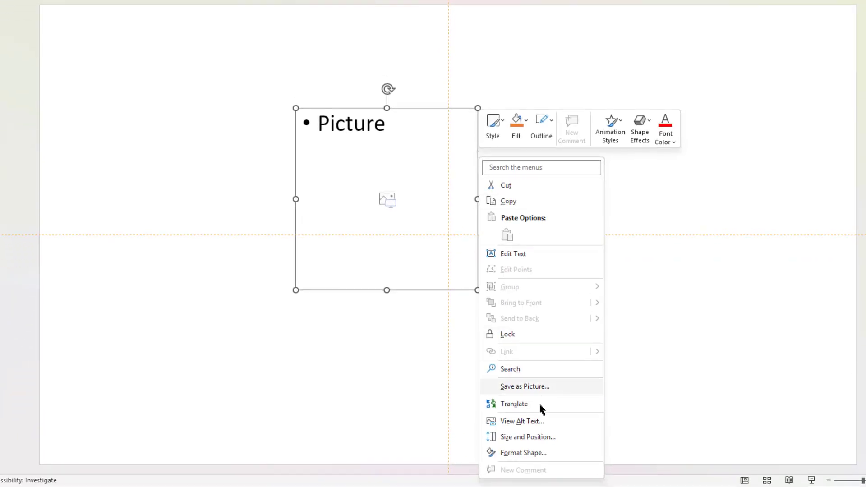
pyautogui.click(530, 452)
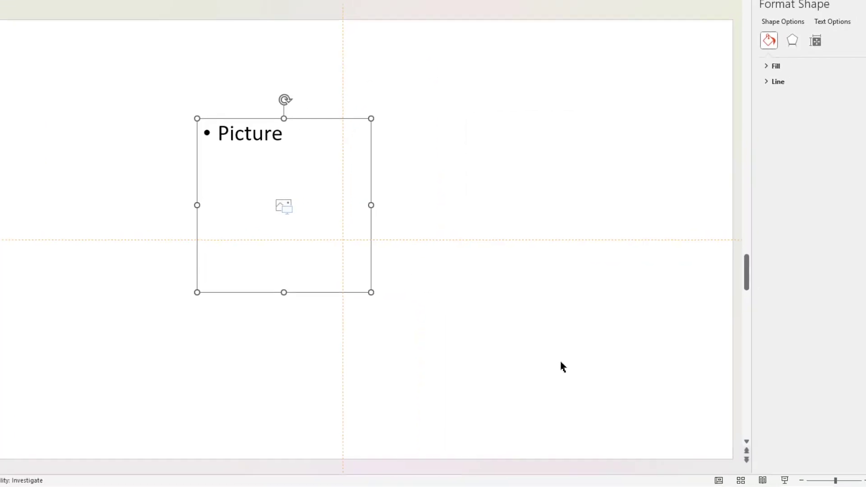
pyautogui.click(753, 53)
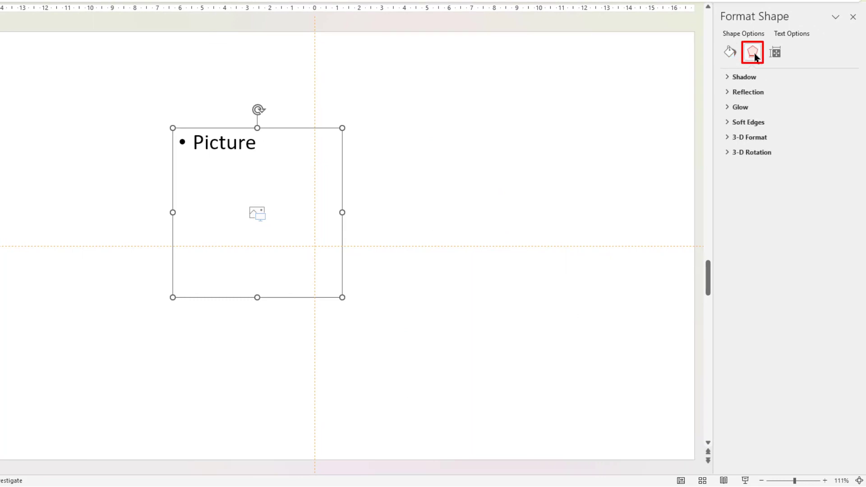
pyautogui.click(737, 80)
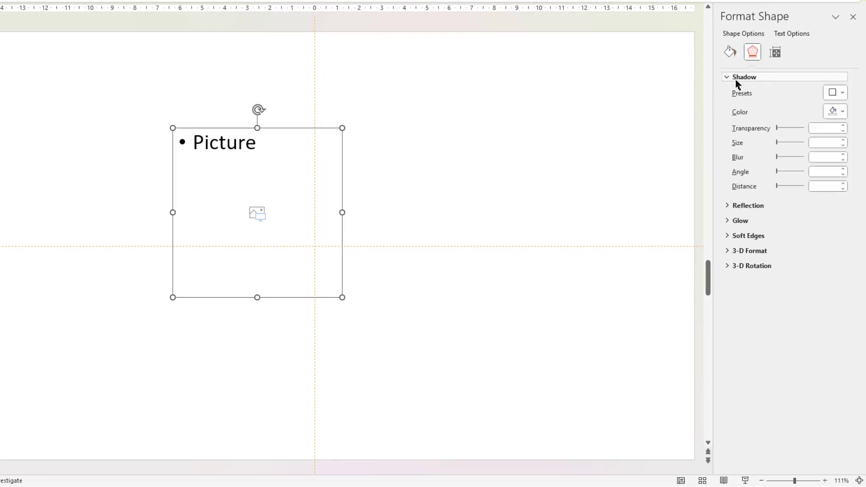
pyautogui.click(843, 95)
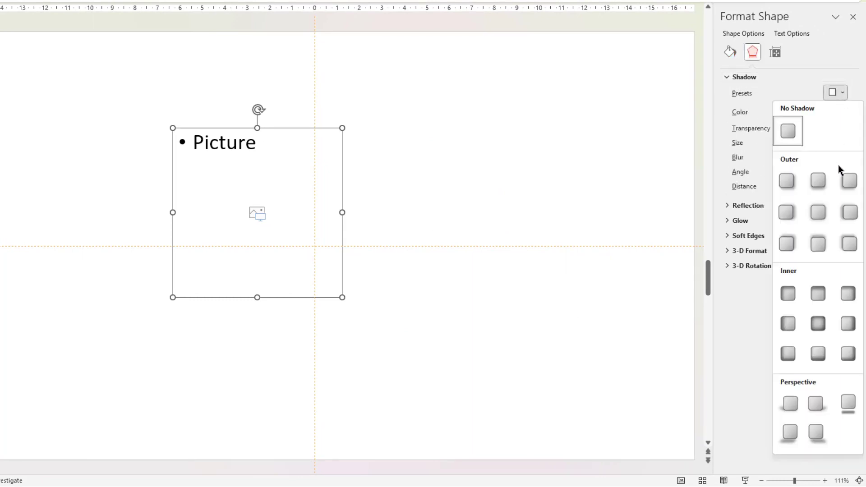
pyautogui.click(823, 216)
pyautogui.moveTo(794, 130); pyautogui.dragTo(799, 130)
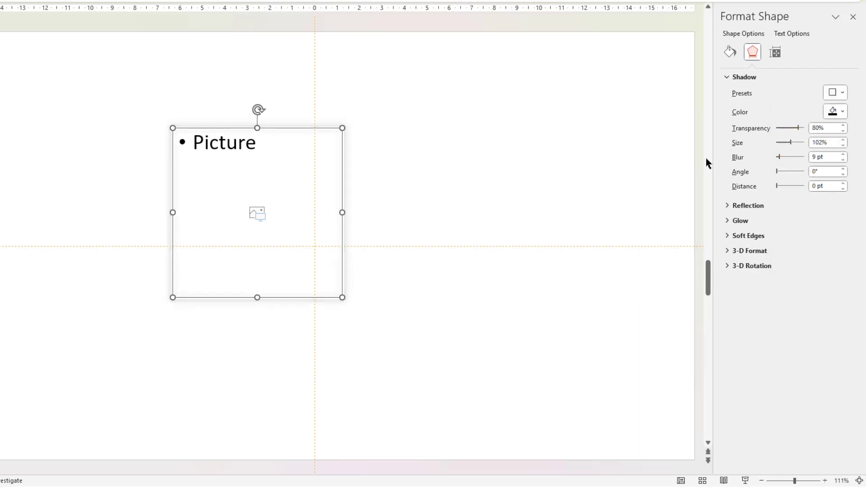
pyautogui.click(645, 153)
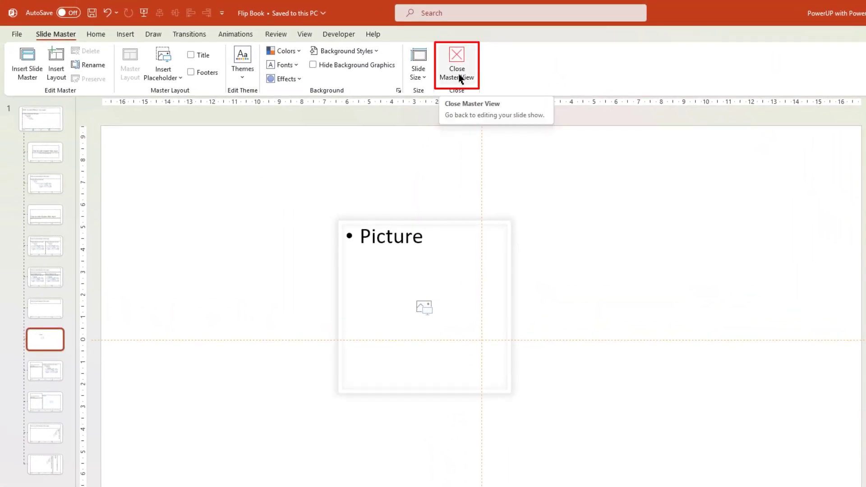
# - Close Master View and fill slide 1's background with a solid dark grey
pyautogui.click(458, 77)
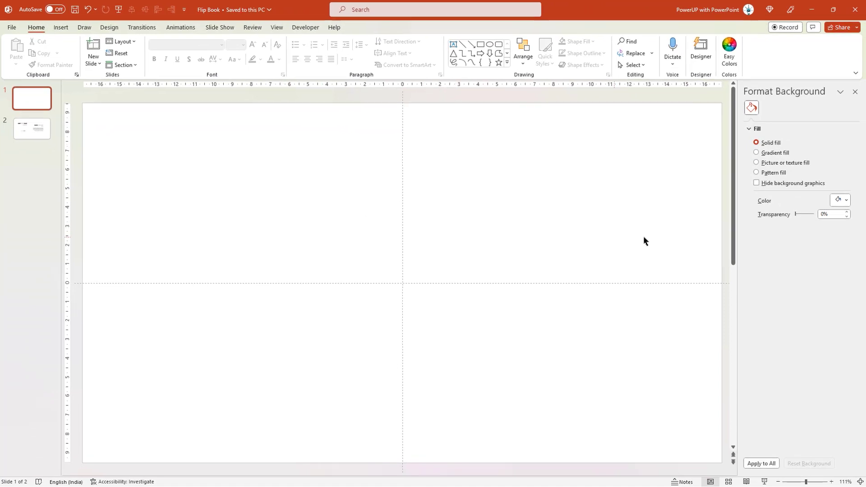
pyautogui.click(839, 145)
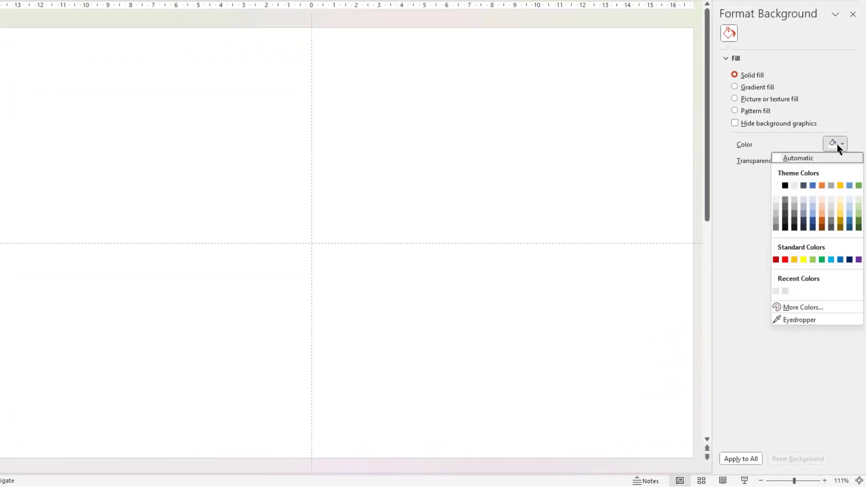
pyautogui.click(786, 222)
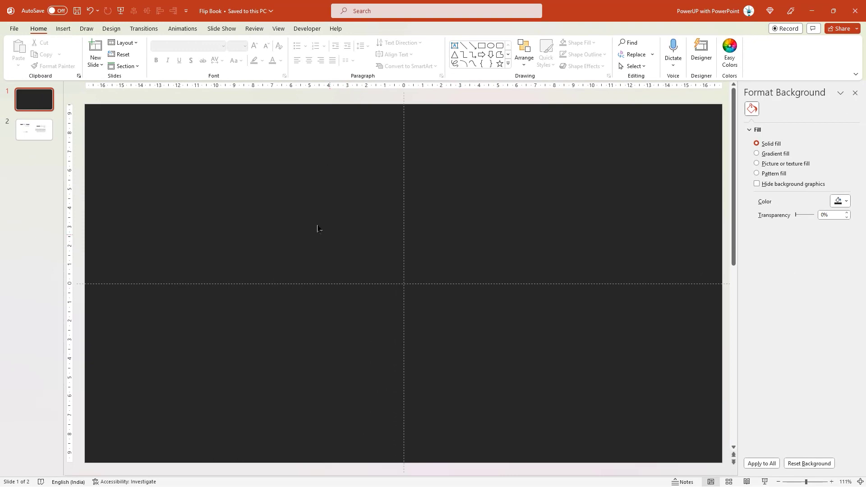
# - Draw a rectangle on the slide's left half, sized about 12.64 × 14.53 cm up to the centre line
pyautogui.click(63, 28)
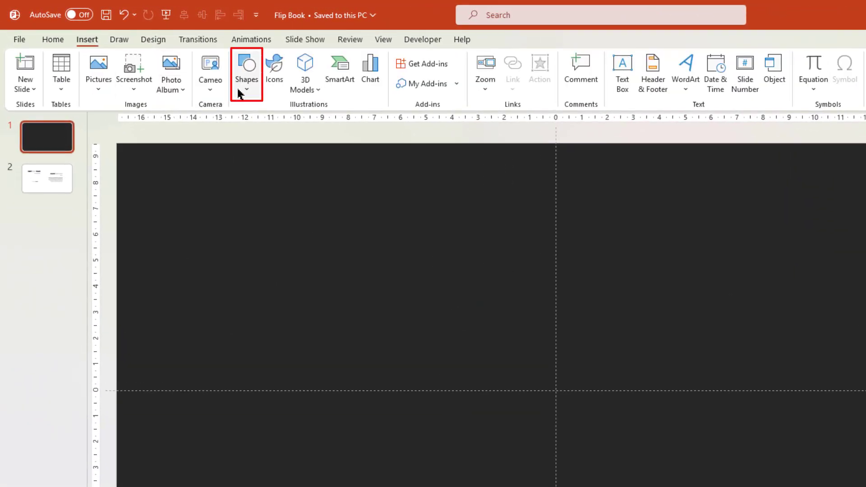
pyautogui.click(243, 91)
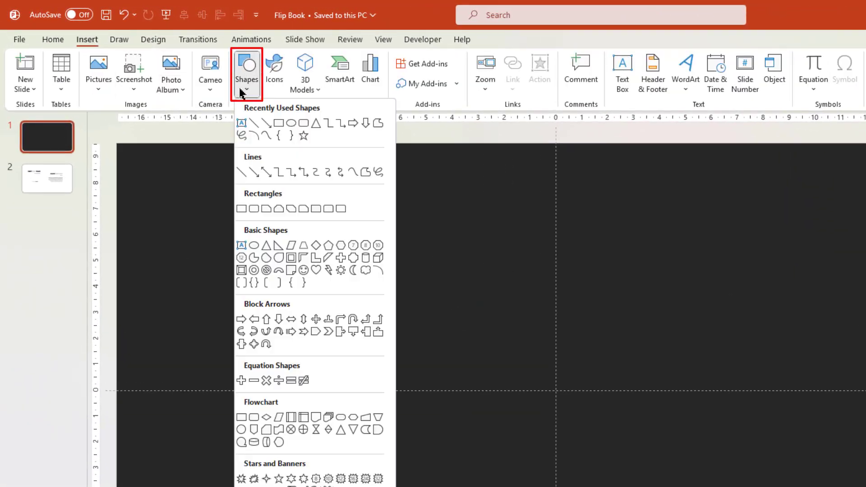
pyautogui.click(278, 122)
pyautogui.moveTo(231, 228); pyautogui.dragTo(555, 486)
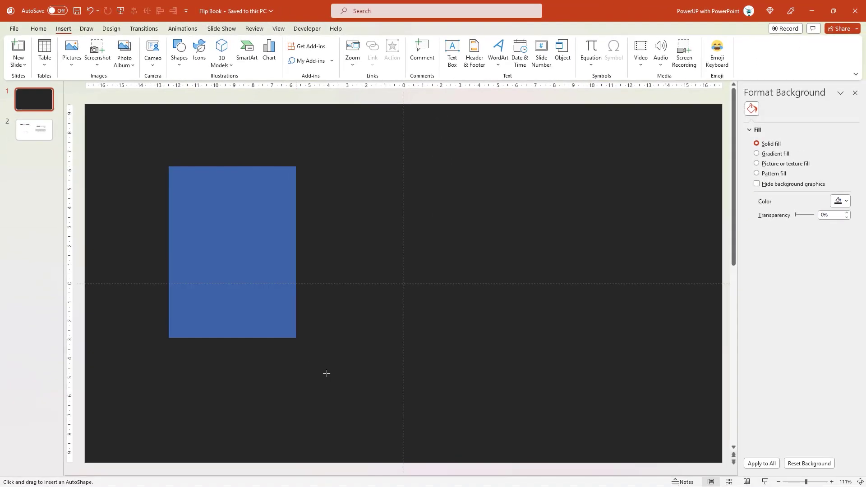
pyautogui.moveTo(404, 428); pyautogui.dragTo(405, 428)
pyautogui.moveTo(276, 330); pyautogui.dragTo(278, 319)
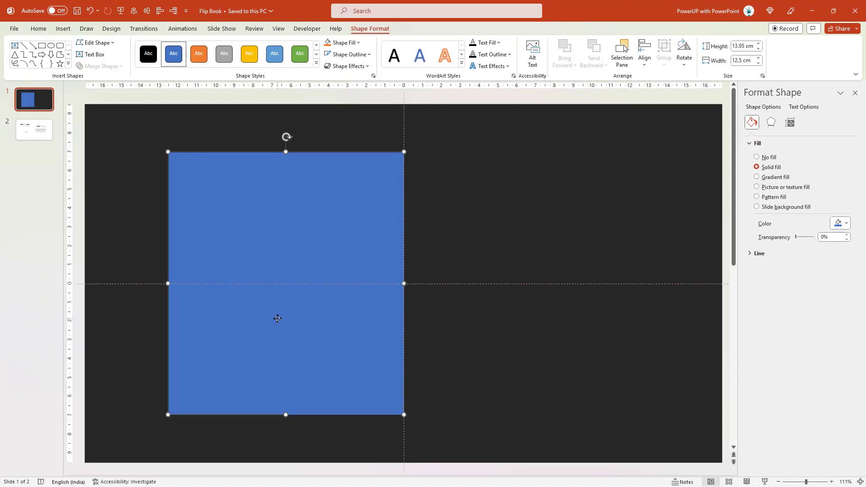
pyautogui.moveTo(286, 415); pyautogui.dragTo(285, 426)
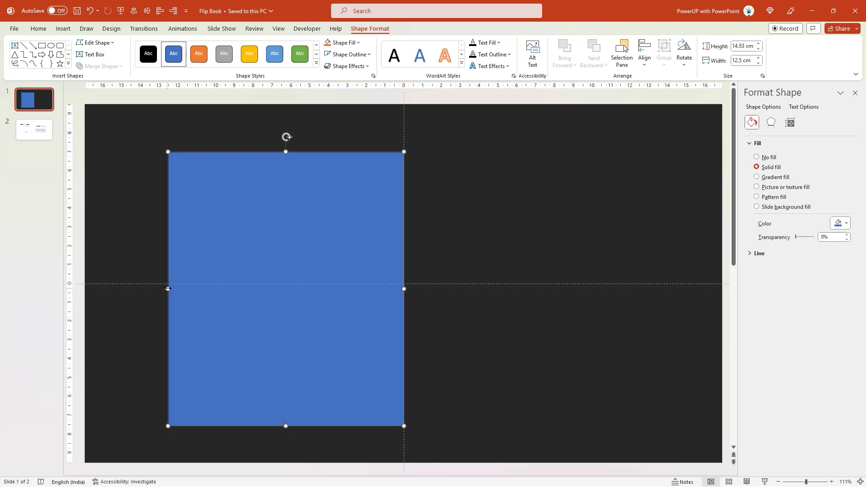
pyautogui.moveTo(167, 289); pyautogui.dragTo(165, 289)
pyautogui.moveTo(234, 283); pyautogui.dragTo(234, 275)
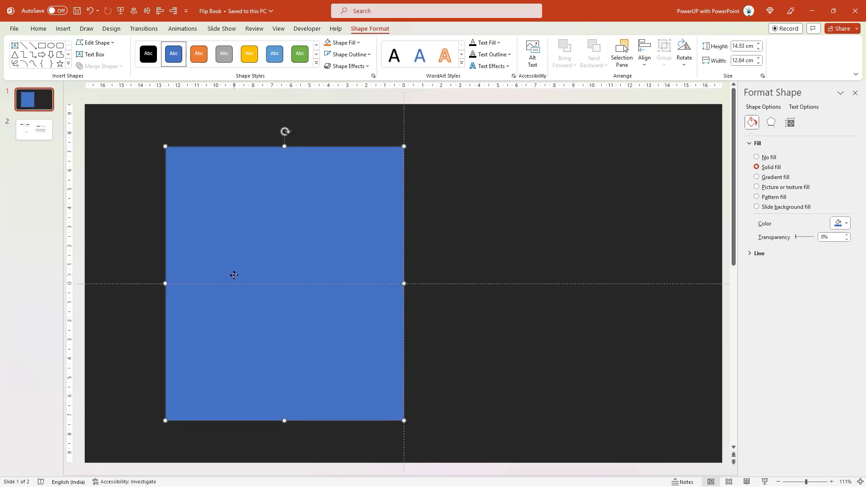
# - Use Edit Points to curve the rectangle's edges near its corners like a bent page
pyautogui.rightClick(246, 242)
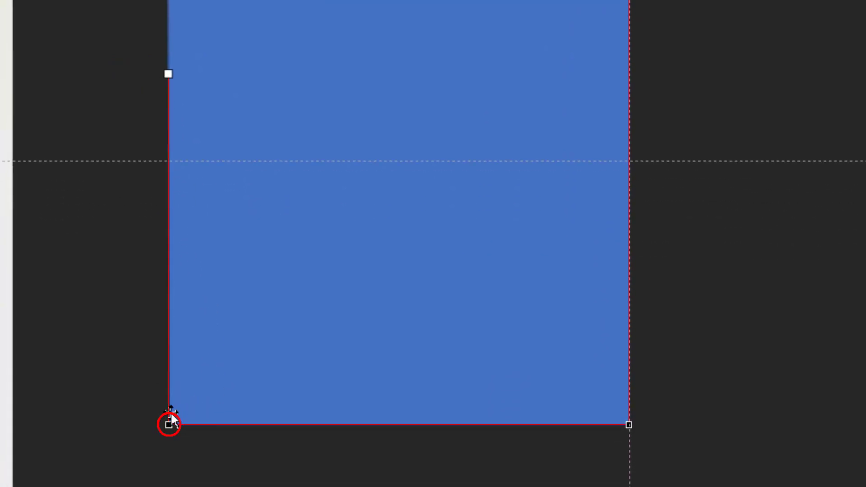
pyautogui.moveTo(167, 424); pyautogui.dragTo(169, 423)
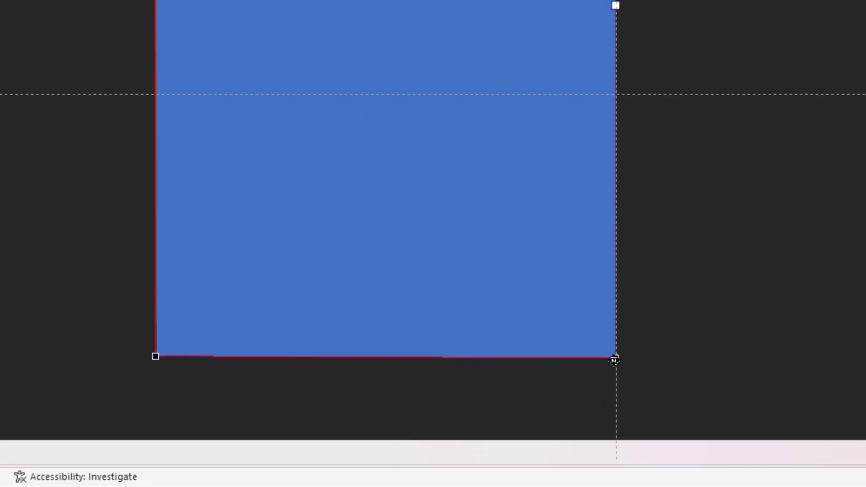
pyautogui.click(614, 359)
pyautogui.moveTo(463, 357); pyautogui.dragTo(570, 364)
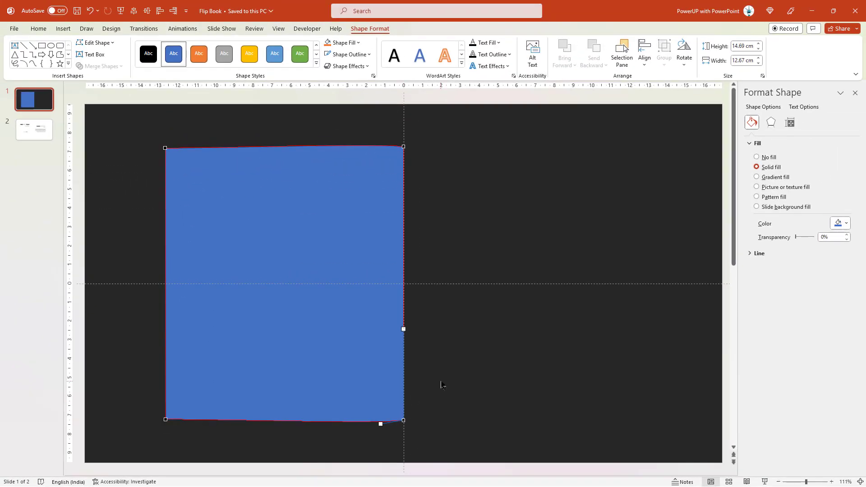
# - Give the page a horizontal linear gradient fill with a near-white rightmost stop
pyautogui.click(422, 333)
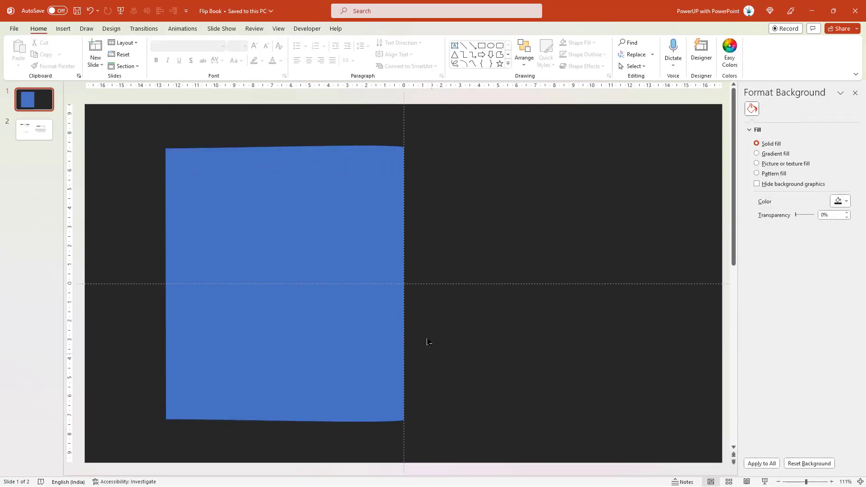
pyautogui.click(383, 271)
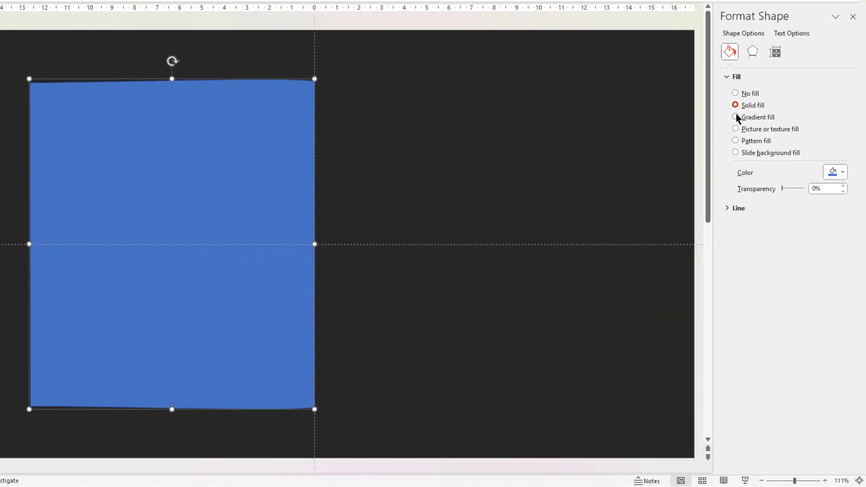
pyautogui.click(736, 117)
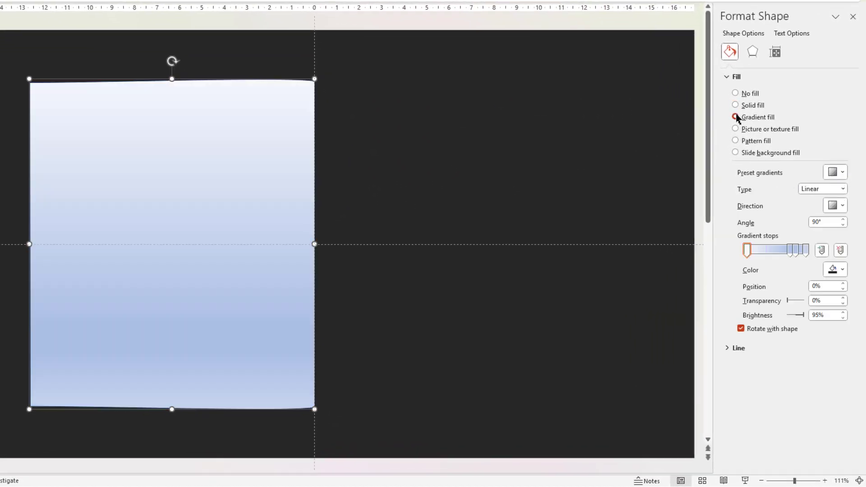
pyautogui.click(837, 207)
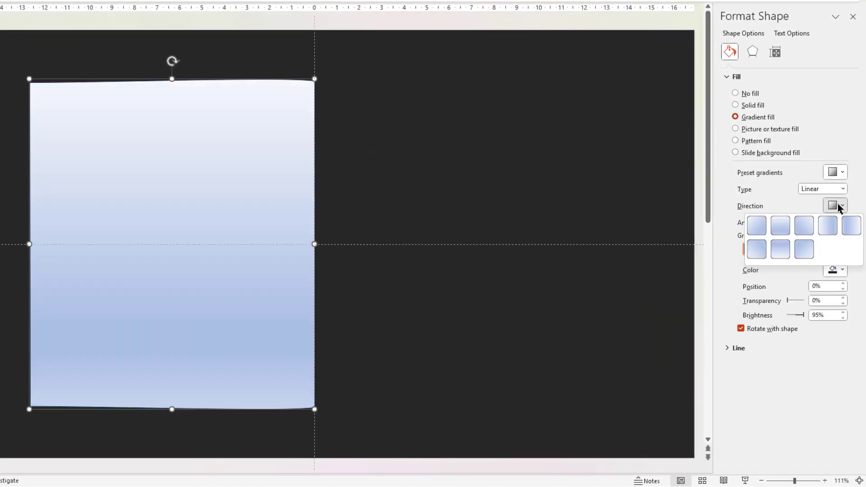
pyautogui.click(830, 228)
pyautogui.click(806, 251)
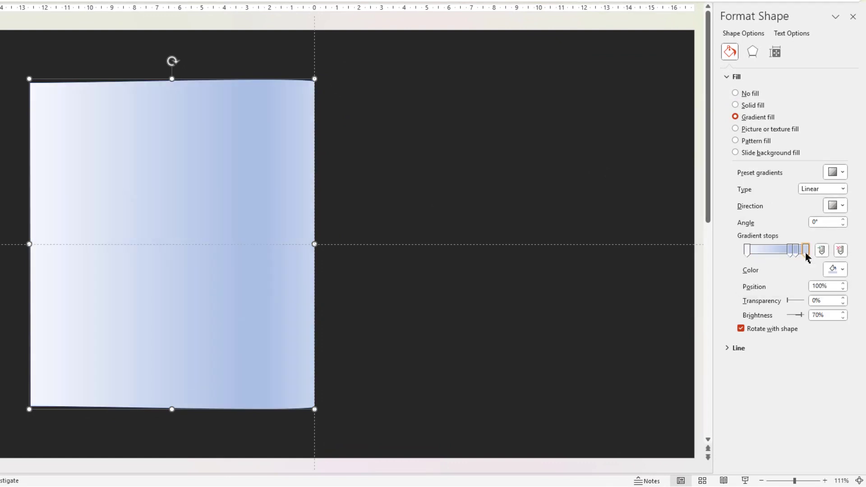
pyautogui.click(843, 271)
pyautogui.click(777, 313)
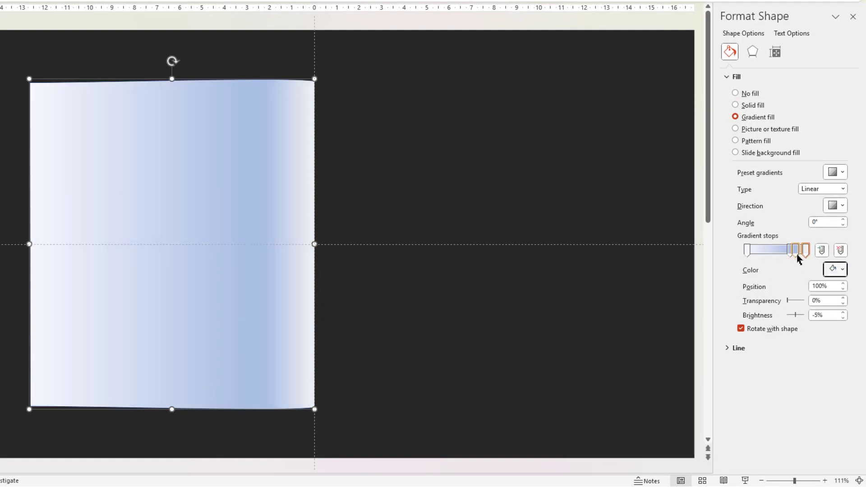
# - Recolour the gradient stops at about 83% and 74% light grey
pyautogui.click(796, 252)
pyautogui.click(835, 271)
pyautogui.click(777, 321)
pyautogui.click(789, 252)
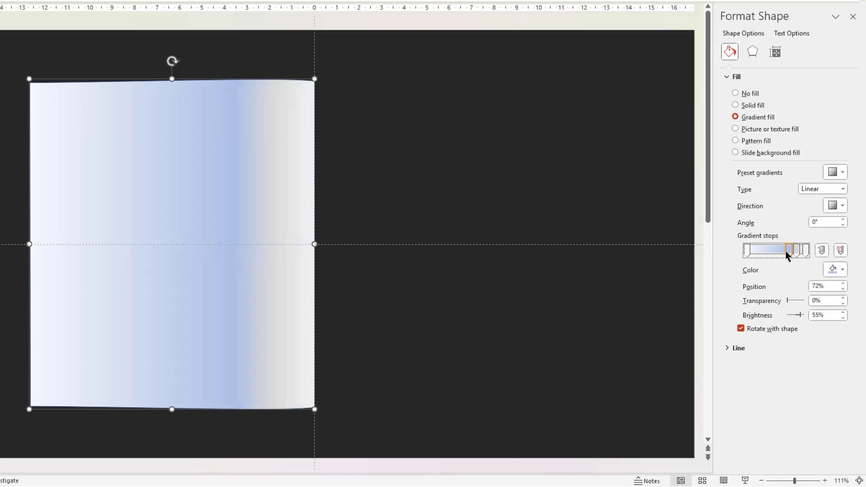
pyautogui.click(836, 269)
pyautogui.click(777, 314)
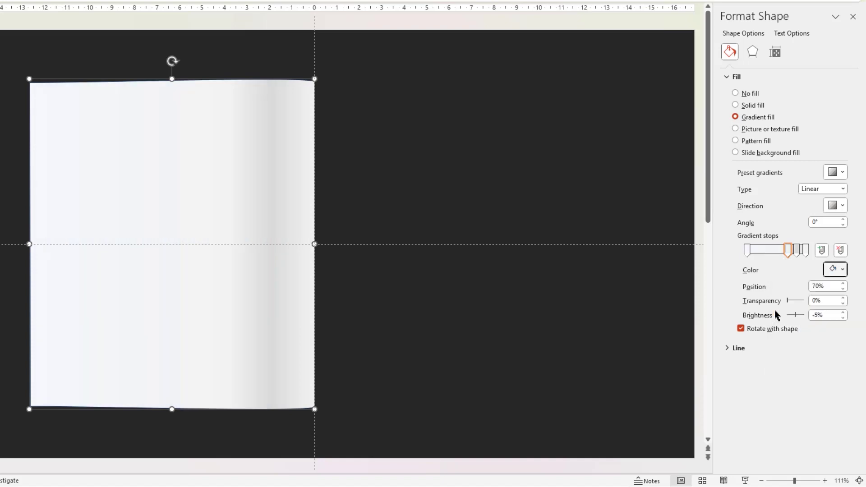
# - Make the leftmost gradient stop white and open custom colours for the near-right stop
pyautogui.click(747, 251)
pyautogui.click(835, 270)
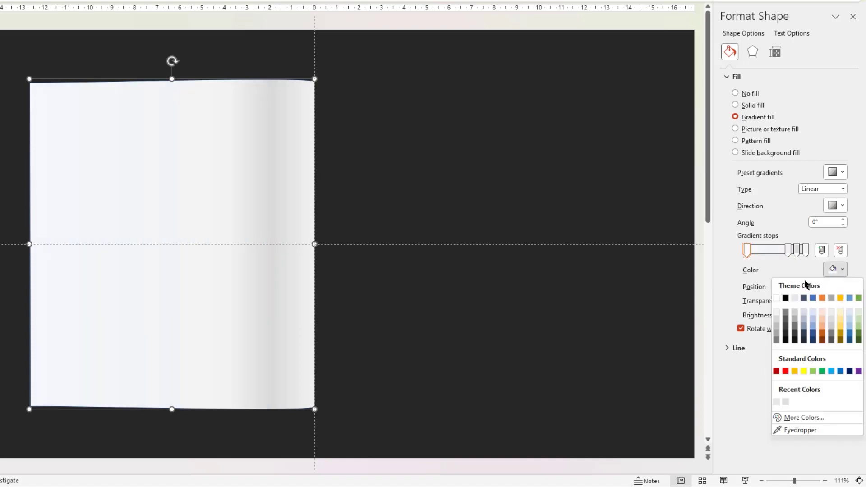
pyautogui.click(777, 298)
pyautogui.click(797, 252)
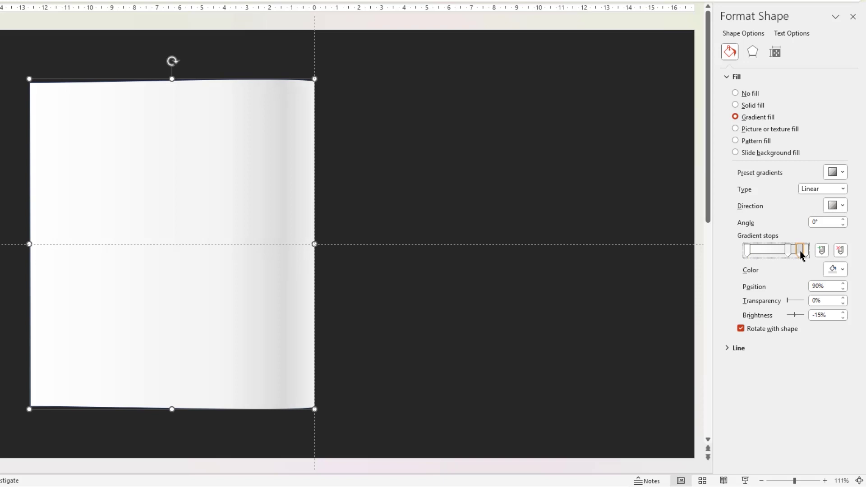
pyautogui.click(842, 269)
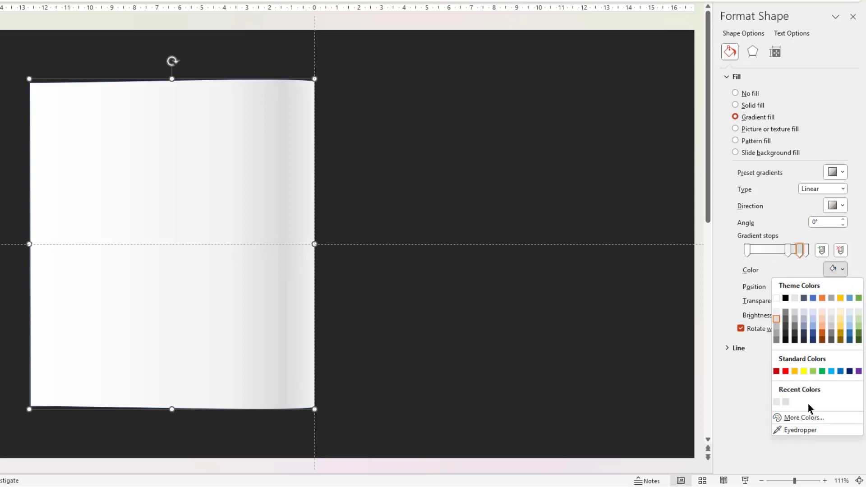
pyautogui.click(790, 417)
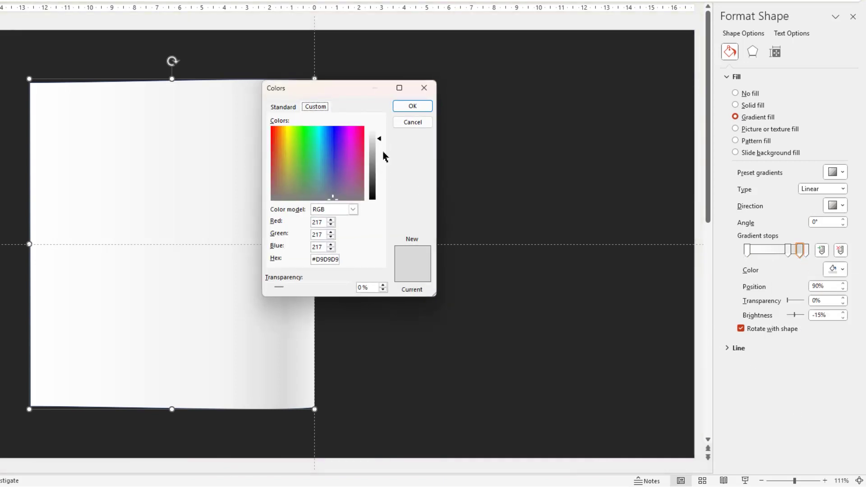
# - Set the stop to custom grey #E0E0E0, then duplicate the page and flip the copy horizontally
pyautogui.click(412, 106)
pyautogui.click(408, 173)
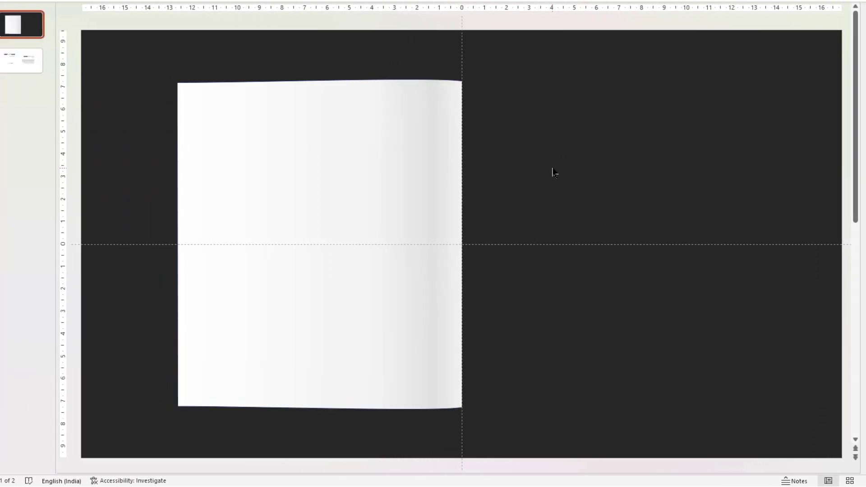
pyautogui.click(376, 148)
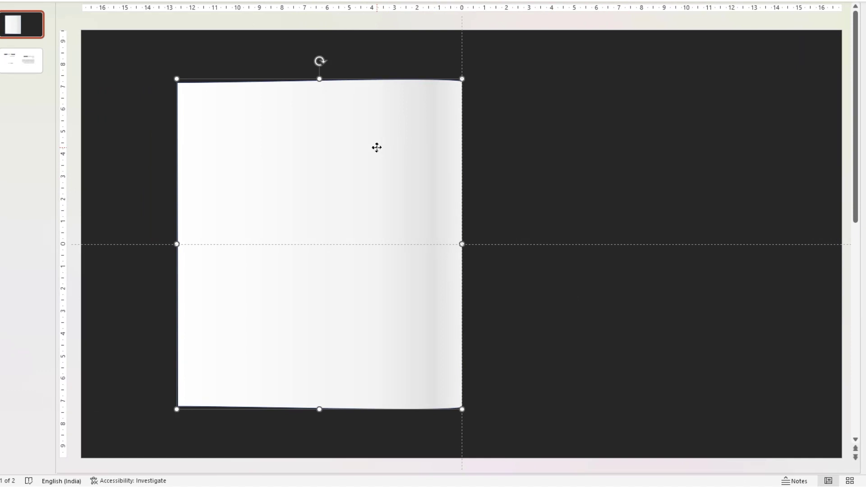
pyautogui.hotkey('ctrl', 'd')
pyautogui.moveTo(352, 153); pyautogui.dragTo(635, 149)
pyautogui.click(748, 74)
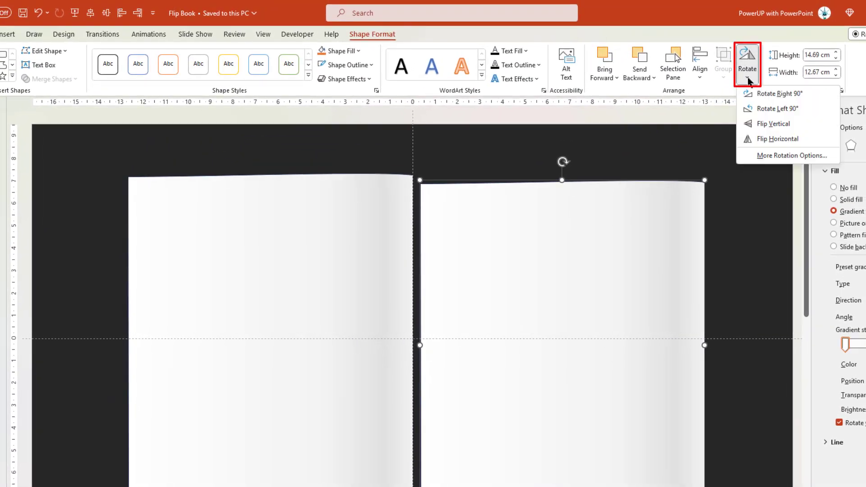
pyautogui.click(761, 139)
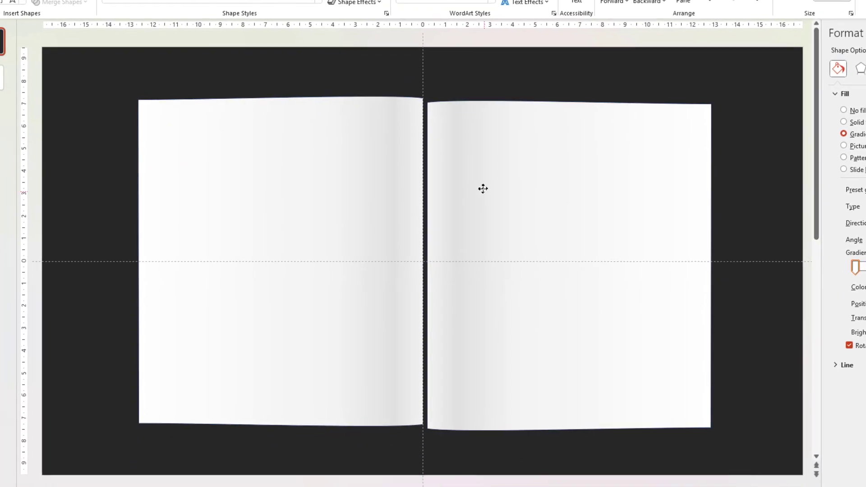
# - Join the mirrored page to the original at the centre and remove both pages' outlines
pyautogui.moveTo(483, 184); pyautogui.dragTo(485, 171)
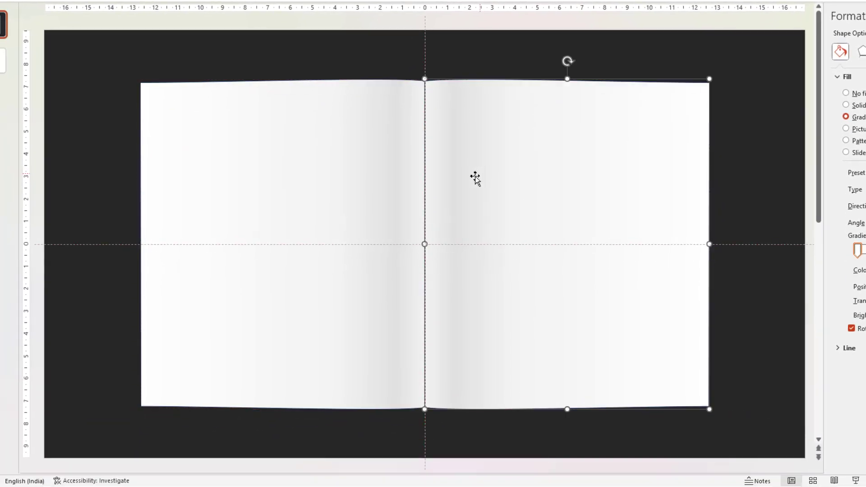
pyautogui.keyDown('shift'); pyautogui.click(332, 158); pyautogui.keyUp('shift')
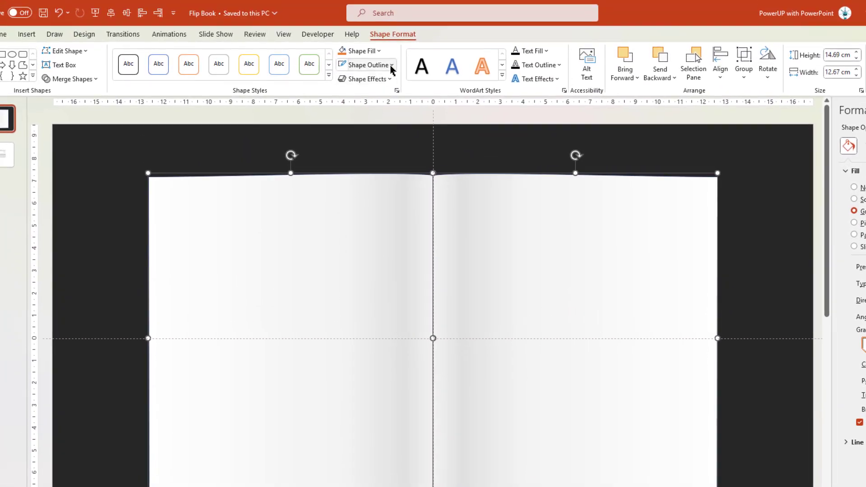
pyautogui.click(391, 66)
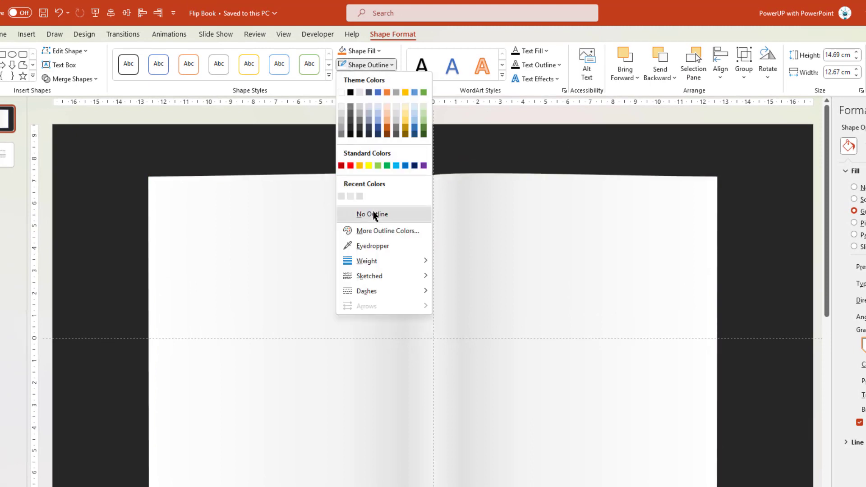
pyautogui.click(372, 214)
pyautogui.click(252, 150)
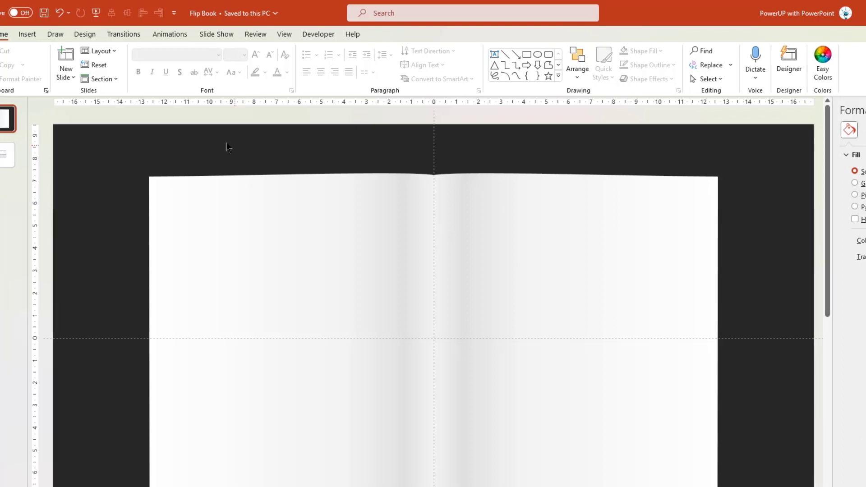
# - Draw a black, outline-free rectangle spanning the width of the open book
pyautogui.click(31, 38)
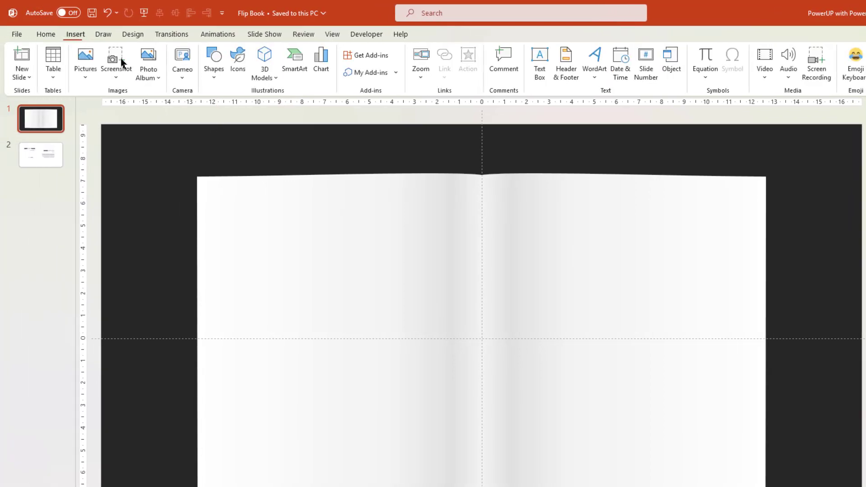
pyautogui.click(214, 79)
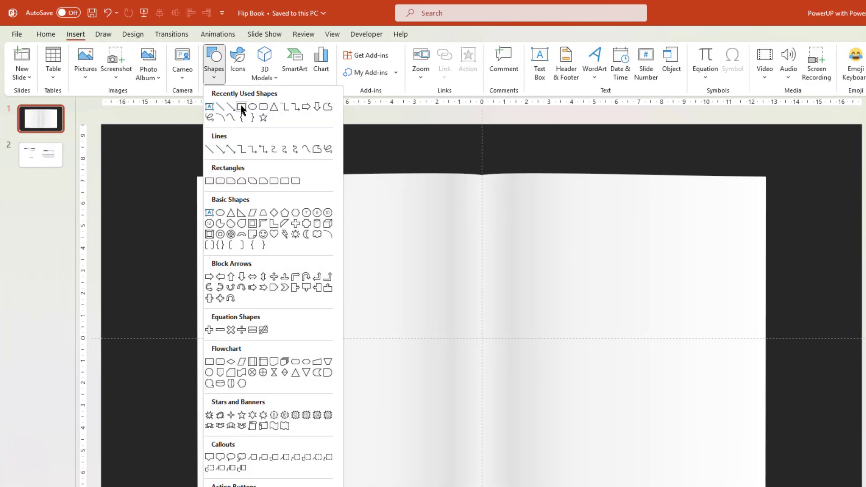
pyautogui.click(242, 109)
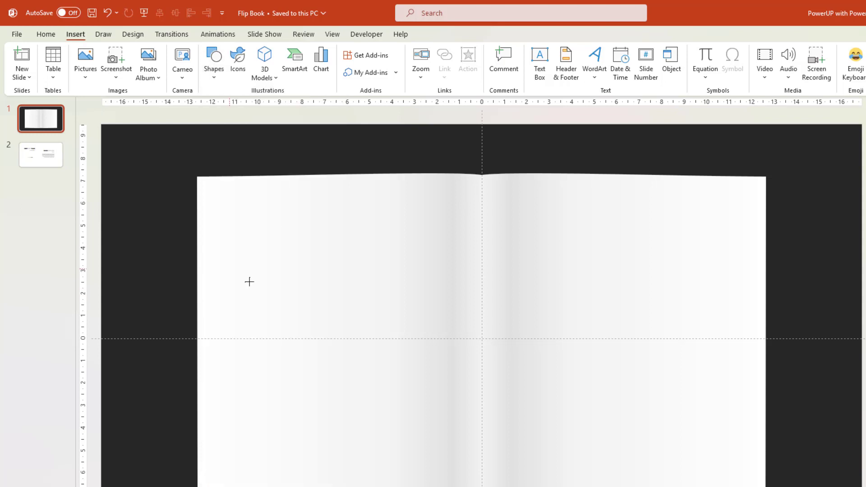
pyautogui.moveTo(230, 269)
pyautogui.mouseDown()
pyautogui.moveTo(773, 390)
pyautogui.moveTo(795, 375)
pyautogui.mouseUp()
pyautogui.moveTo(642, 317); pyautogui.dragTo(614, 316)
pyautogui.click(436, 66)
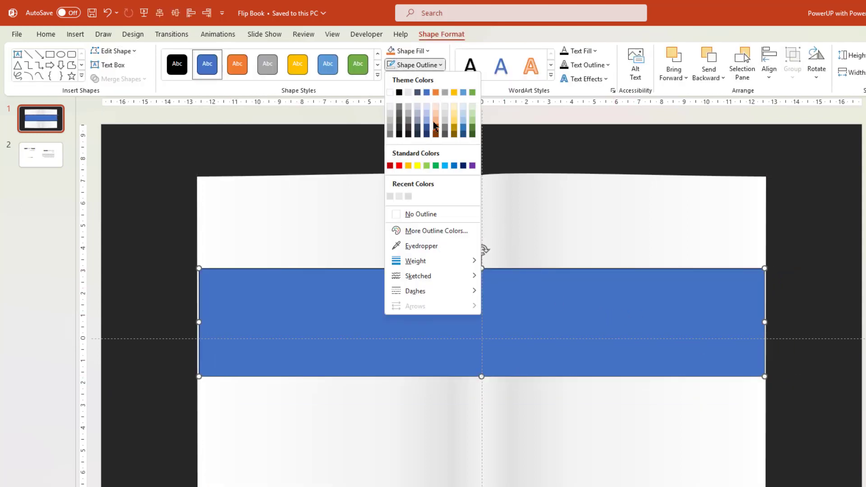
pyautogui.click(417, 211)
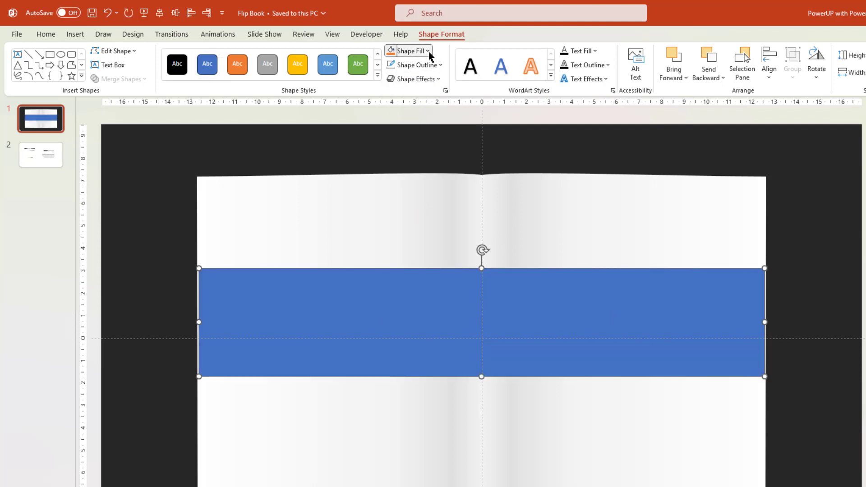
pyautogui.click(408, 51)
pyautogui.click(399, 79)
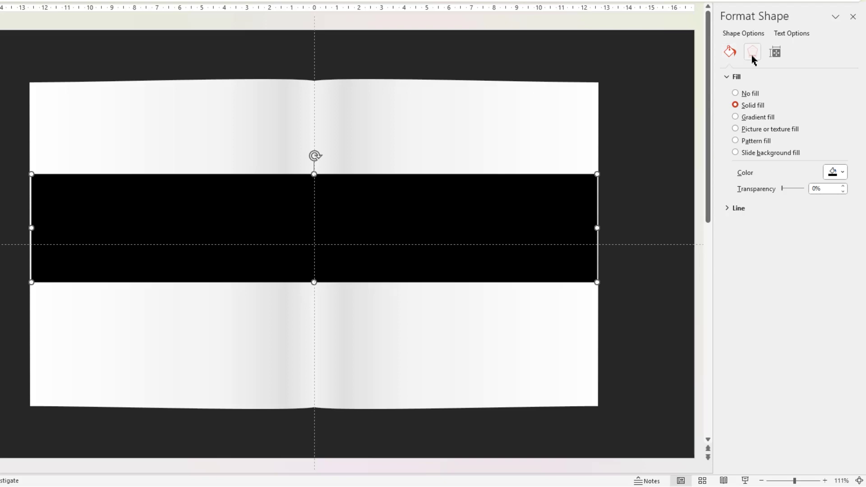
# - Give the black rectangle 30 pt soft edges and send it behind the book pages
pyautogui.click(752, 53)
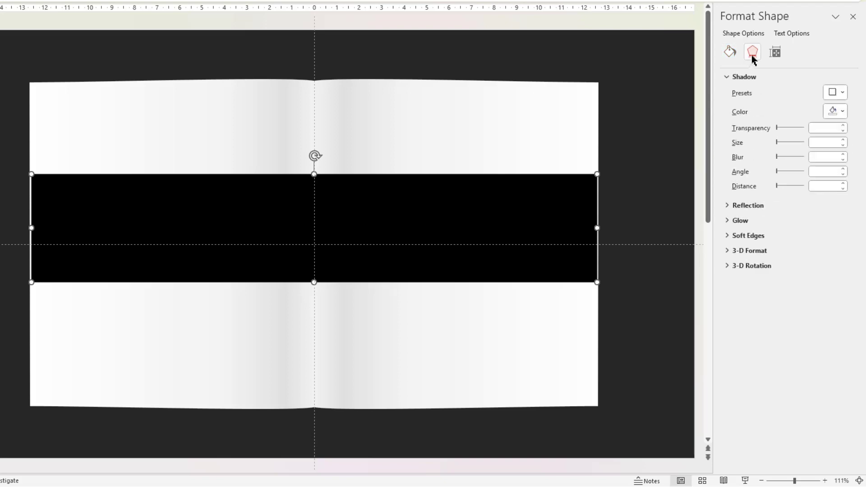
pyautogui.click(733, 237)
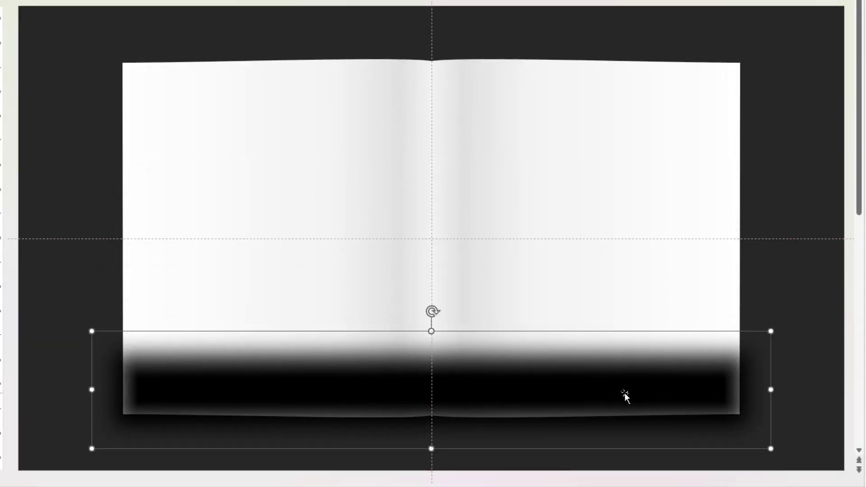
pyautogui.rightClick(624, 393)
pyautogui.click(674, 210)
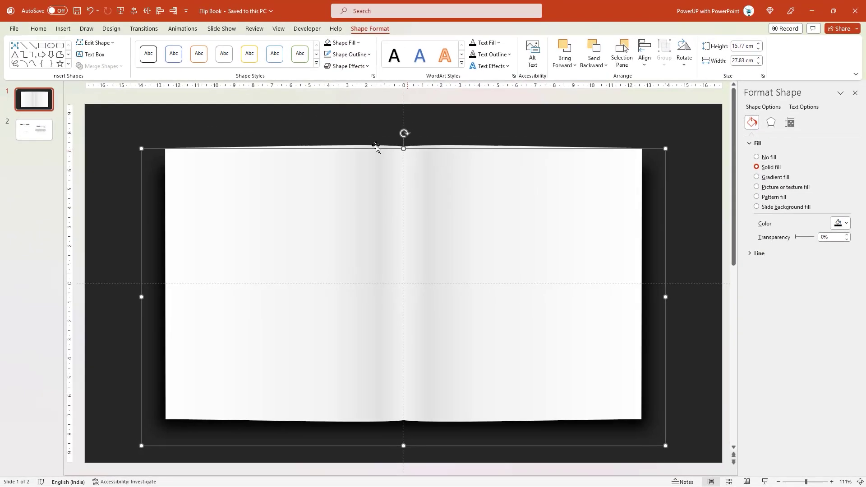
pyautogui.click(298, 37)
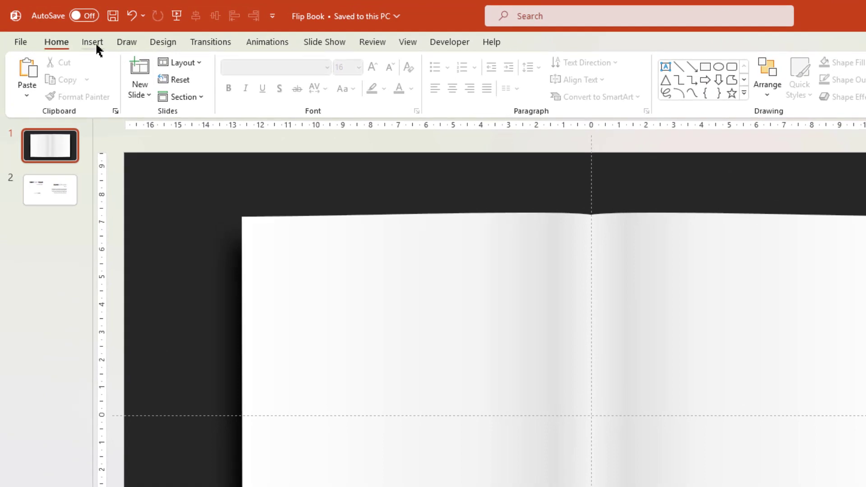
# - Draw a light-grey vertical line along the left page's outer edge
pyautogui.click(63, 29)
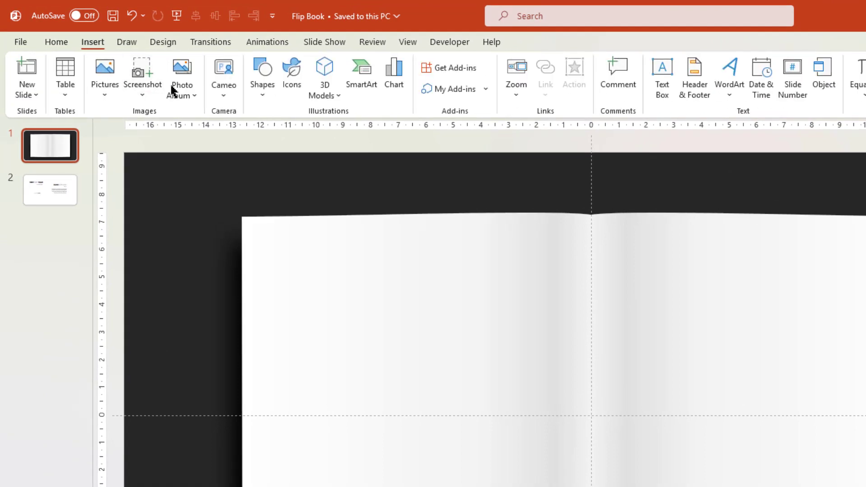
pyautogui.click(255, 98)
pyautogui.click(270, 131)
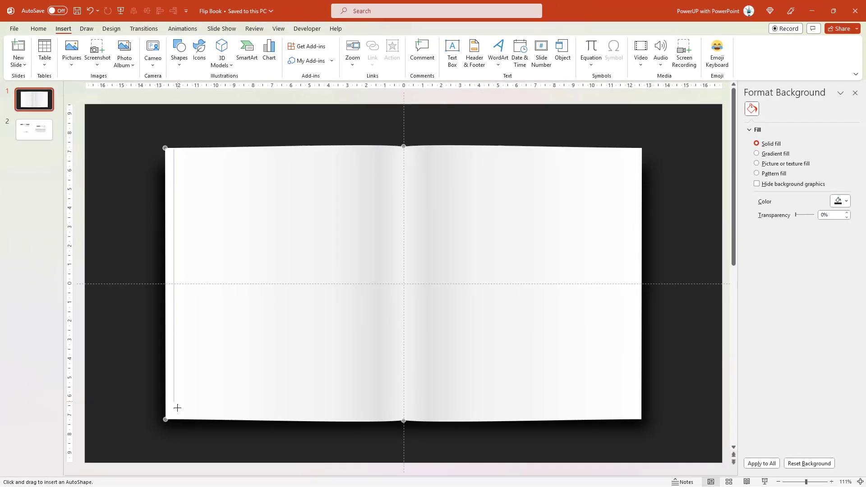
pyautogui.moveTo(177, 419); pyautogui.dragTo(176, 419)
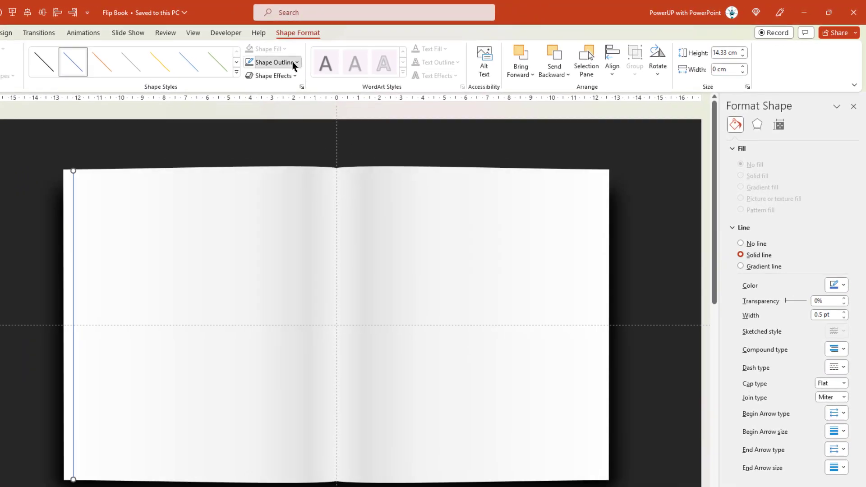
pyautogui.click(294, 65)
pyautogui.click(249, 129)
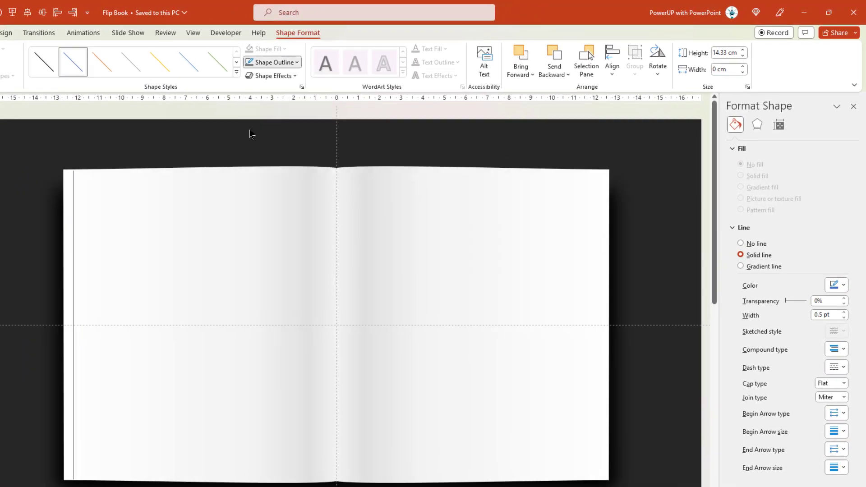
pyautogui.press('Left')
pyautogui.press('Left')
pyautogui.press('Left')
pyautogui.press('Left')
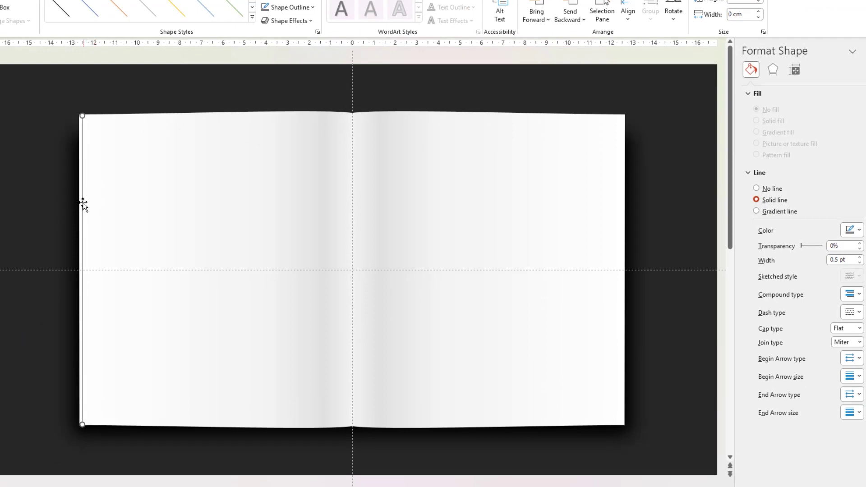
# - Duplicate the line beside the original and copy both lines to the right page edge
pyautogui.hotkey('ctrl', 'd')
pyautogui.moveTo(91, 209); pyautogui.dragTo(87, 198)
pyautogui.click(26, 155)
pyautogui.moveTo(22, 96); pyautogui.dragTo(126, 460)
pyautogui.moveTo(92, 385); pyautogui.dragTo(622, 388)
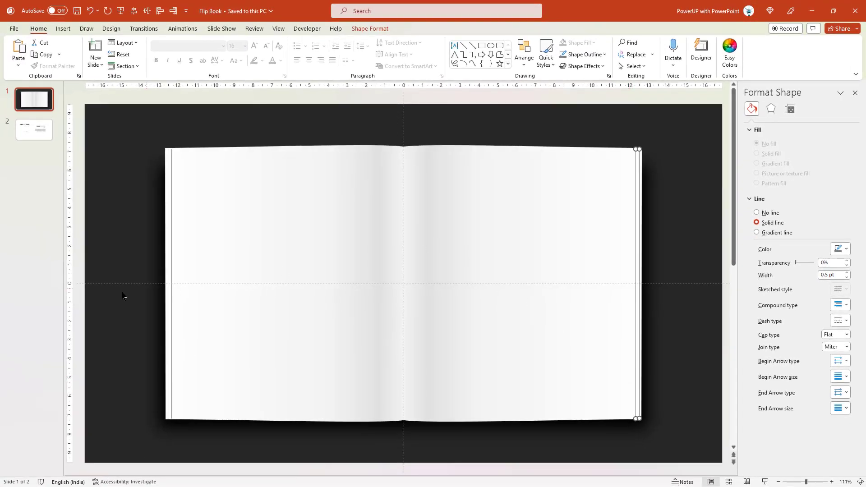
# - Copy the MEET OUR TEAM and TEAM NAME text from slide 2 onto the cover's left page
pyautogui.click(111, 297)
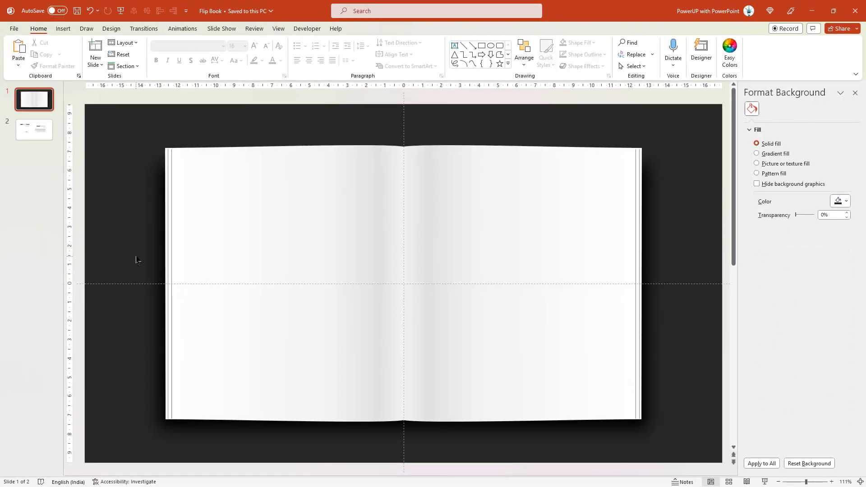
pyautogui.click(34, 130)
pyautogui.moveTo(120, 164); pyautogui.dragTo(342, 259)
pyautogui.click(33, 105)
pyautogui.hotkey('ctrl', 'v')
pyautogui.moveTo(296, 232); pyautogui.dragTo(346, 296)
pyautogui.click(139, 235)
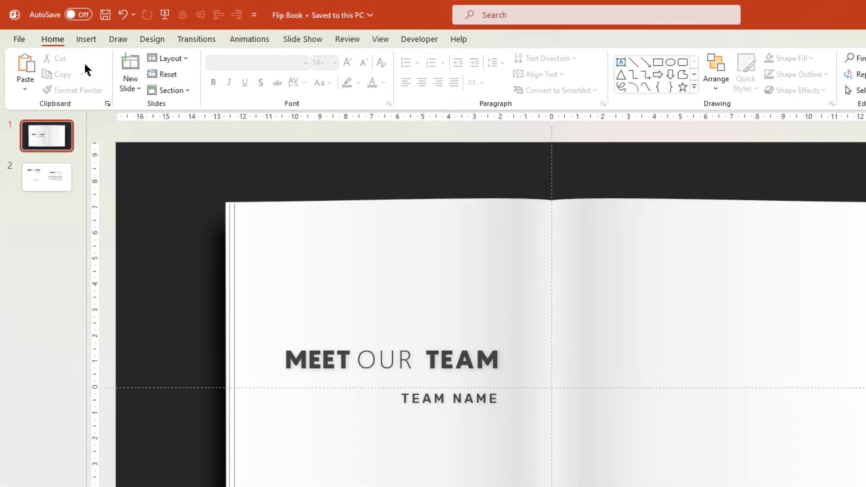
# - Insert the Logo picture from this device, shrink it, and place it on the right page
pyautogui.click(86, 39)
pyautogui.click(94, 88)
pyautogui.click(125, 129)
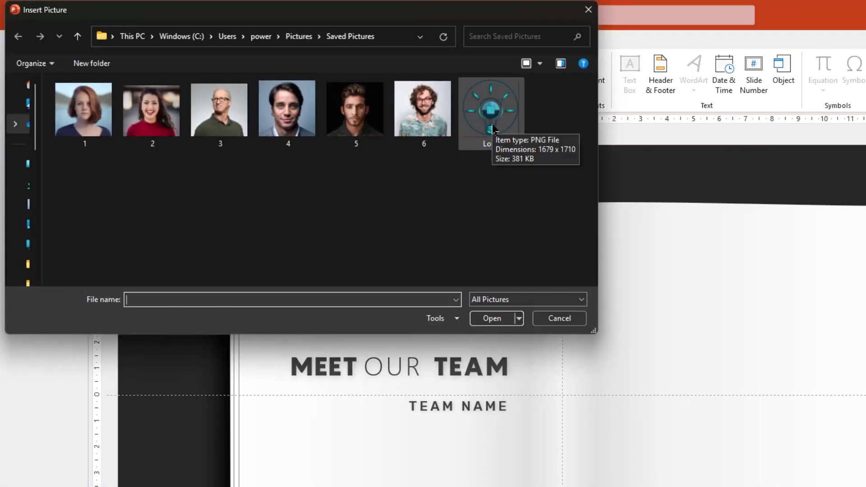
pyautogui.click(492, 117)
pyautogui.click(493, 318)
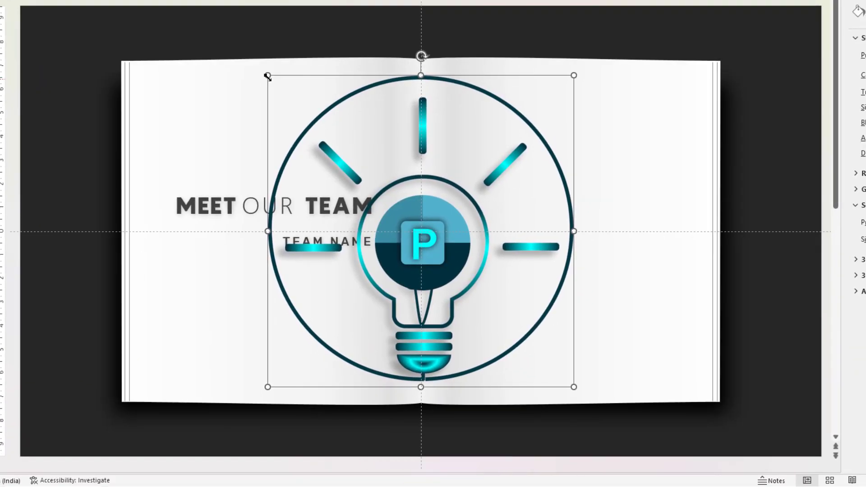
pyautogui.moveTo(267, 76); pyautogui.dragTo(379, 187)
pyautogui.moveTo(417, 248); pyautogui.dragTo(561, 212)
# - Copy the YOUR LOGO caption from slide 2 and place it under the bulb logo
pyautogui.click(42, 129)
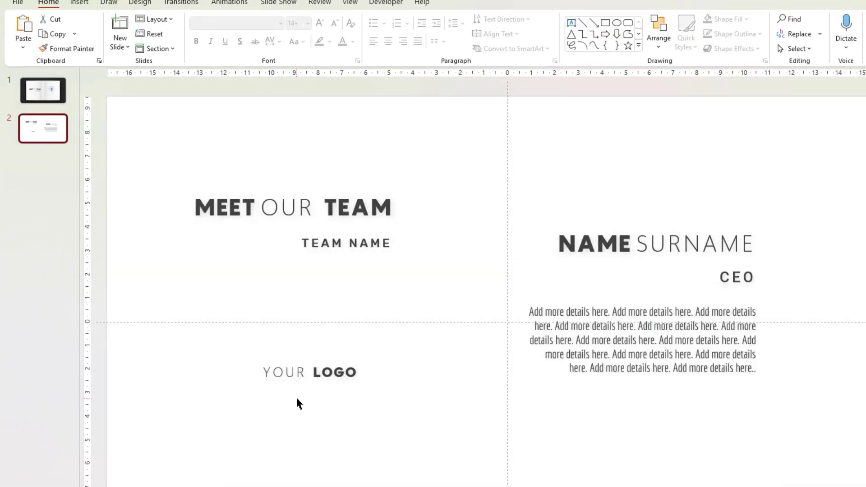
pyautogui.click(332, 386)
pyautogui.click(43, 90)
pyautogui.hotkey('ctrl', 'v')
pyautogui.moveTo(341, 383); pyautogui.dragTo(692, 357)
pyautogui.click(173, 278)
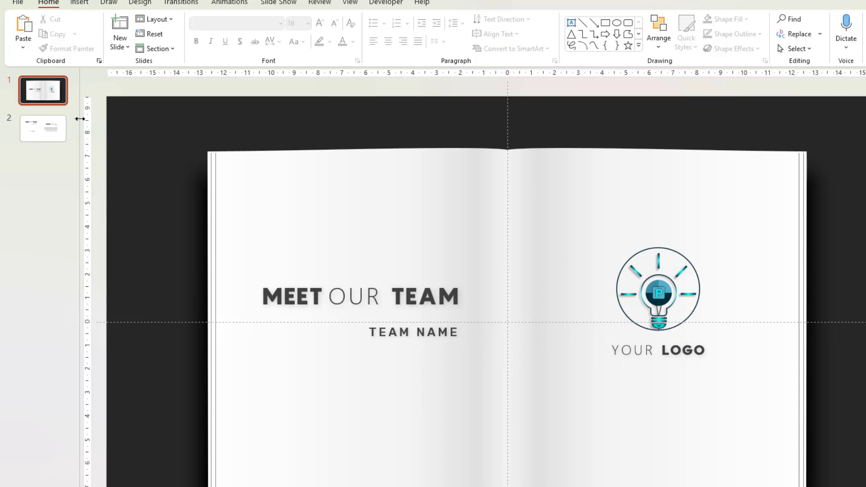
# - Duplicate the cover slide and delete the title, team name and logo from the copy
pyautogui.rightClick(59, 101)
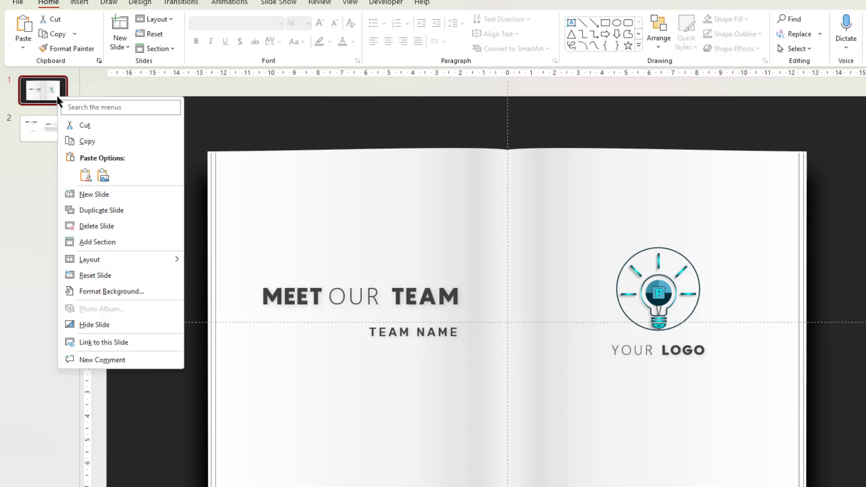
pyautogui.click(117, 212)
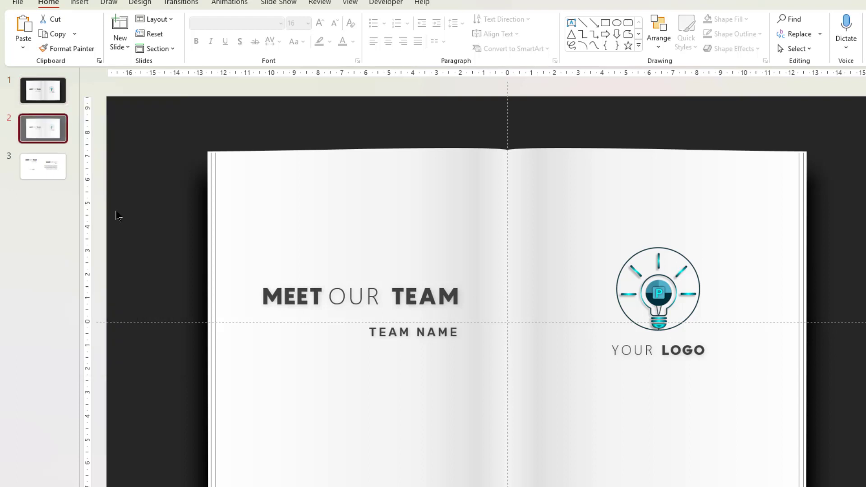
pyautogui.moveTo(152, 197); pyautogui.dragTo(752, 412)
pyautogui.press('Delete')
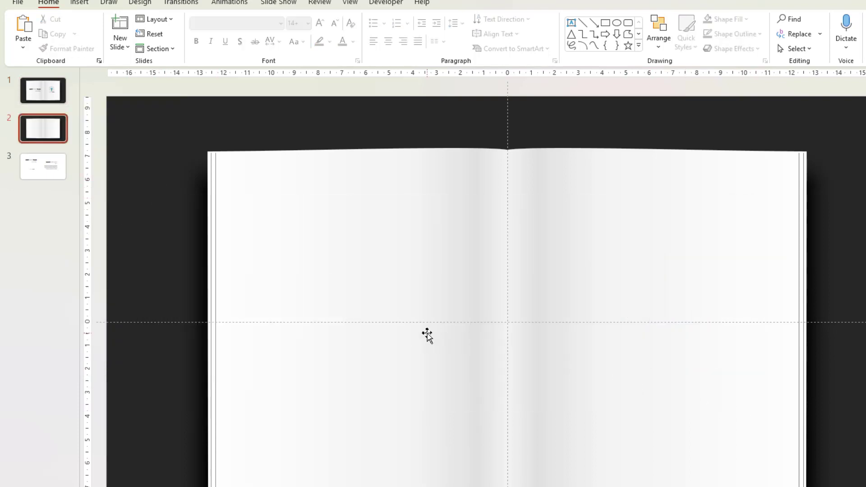
pyautogui.click(173, 20)
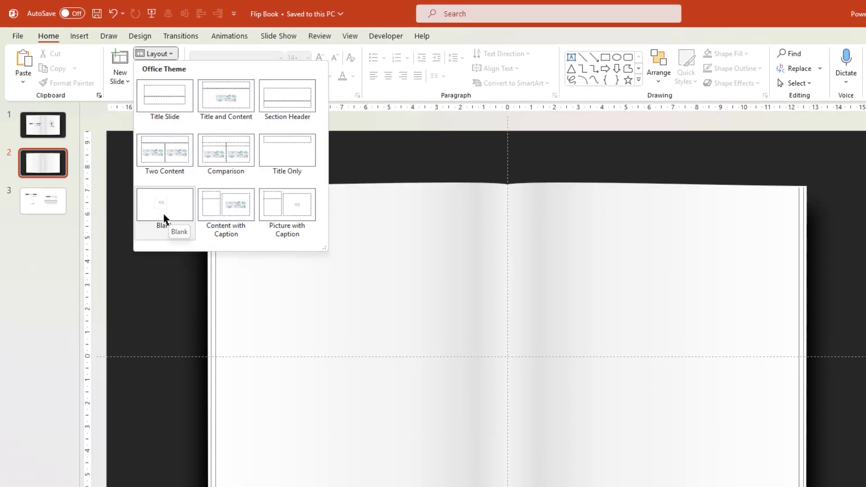
# - Apply the Blank layout and place a new tilted picture placeholder on the left page
pyautogui.click(166, 219)
pyautogui.click(535, 411)
pyautogui.press('Delete')
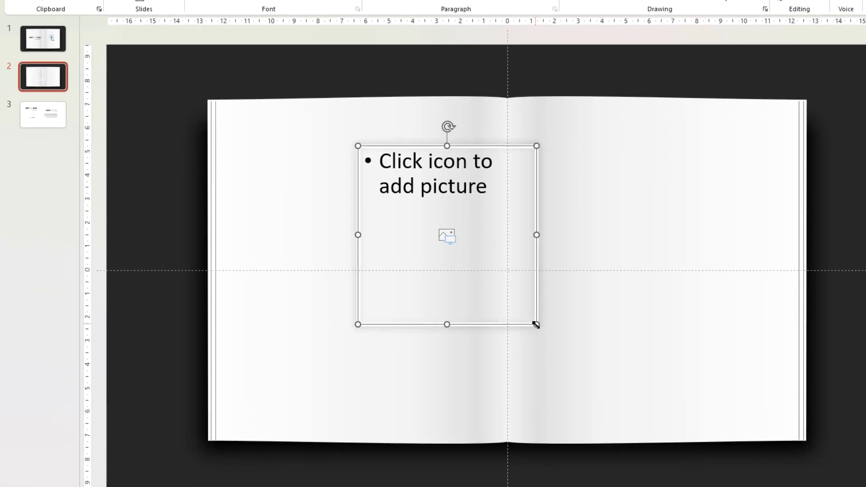
pyautogui.moveTo(503, 297); pyautogui.dragTo(511, 299)
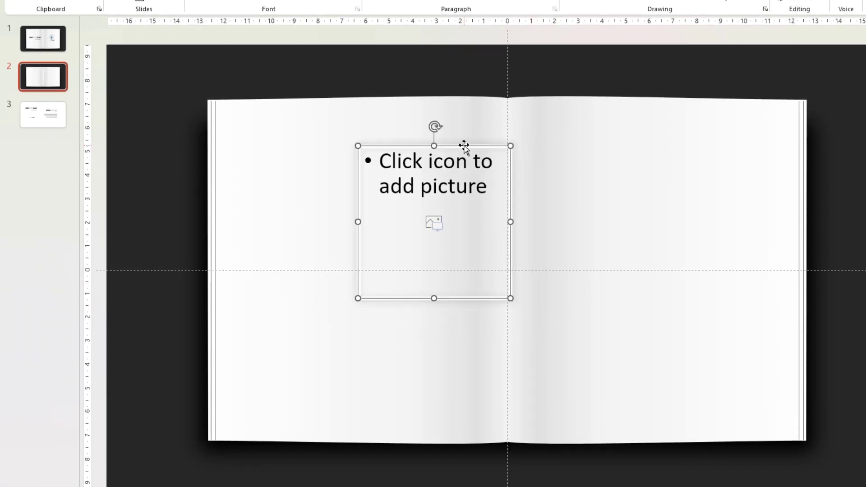
pyautogui.moveTo(463, 145); pyautogui.dragTo(366, 176)
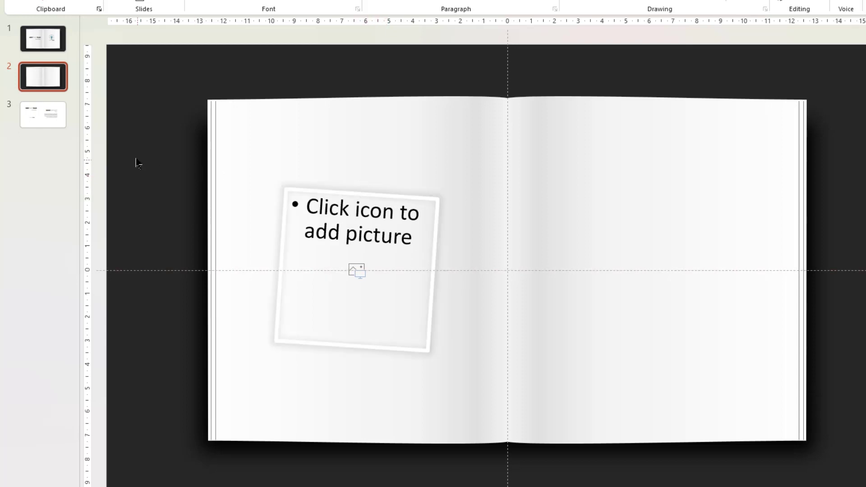
# - Copy the NAME SURNAME, CEO and details text from slide 3 onto the right page, nudging CEO up
pyautogui.press('pagedown')
pyautogui.moveTo(518, 152); pyautogui.dragTo(801, 372)
pyautogui.hotkey('ctrl', 'c')
pyautogui.press('pageup')
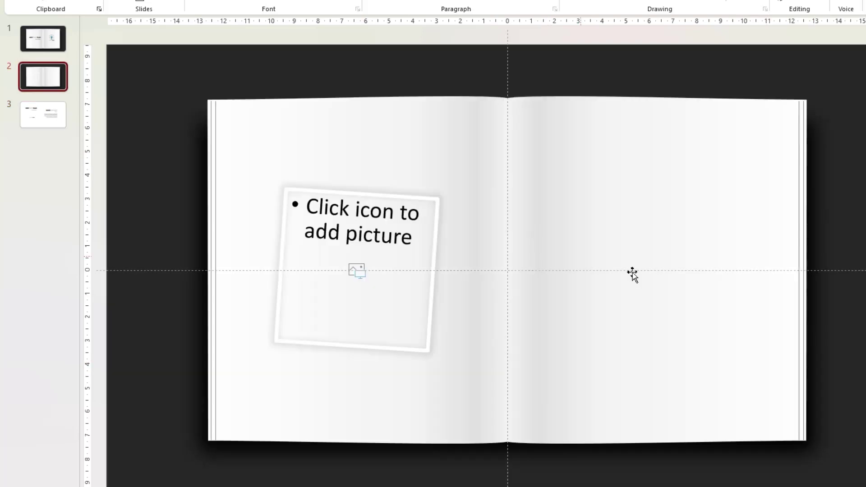
pyautogui.hotkey('ctrl', 'v')
pyautogui.moveTo(598, 178)
pyautogui.mouseDown()
pyautogui.moveTo(611, 180)
pyautogui.moveTo(609, 190)
pyautogui.mouseUp()
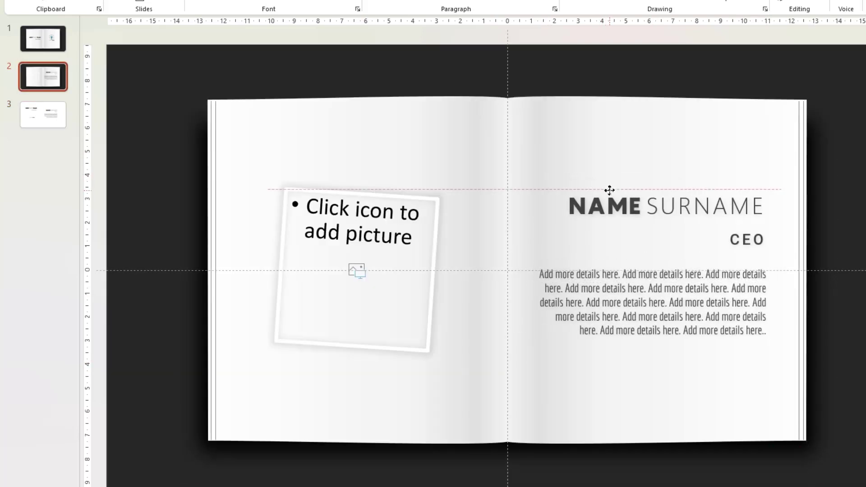
pyautogui.click(750, 248)
pyautogui.moveTo(750, 247); pyautogui.dragTo(750, 237)
pyautogui.click(848, 239)
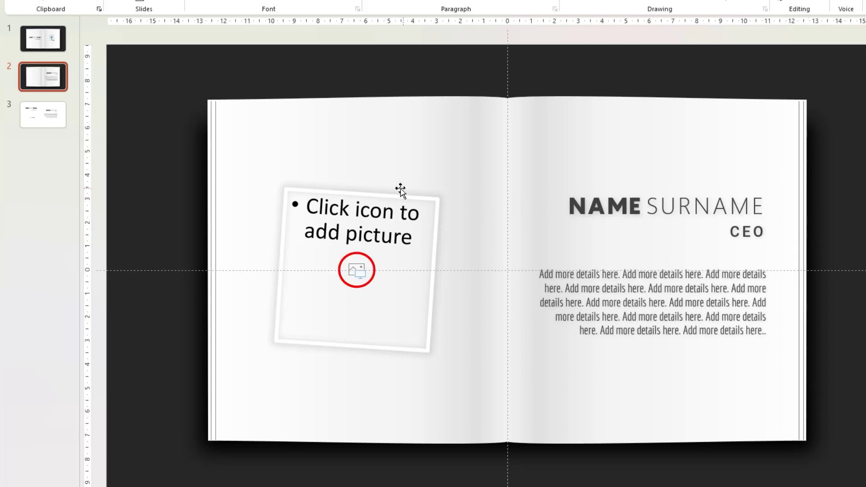
# - Insert photo 3, the man in glasses, into the tilted frame on slide 2
pyautogui.click(359, 270)
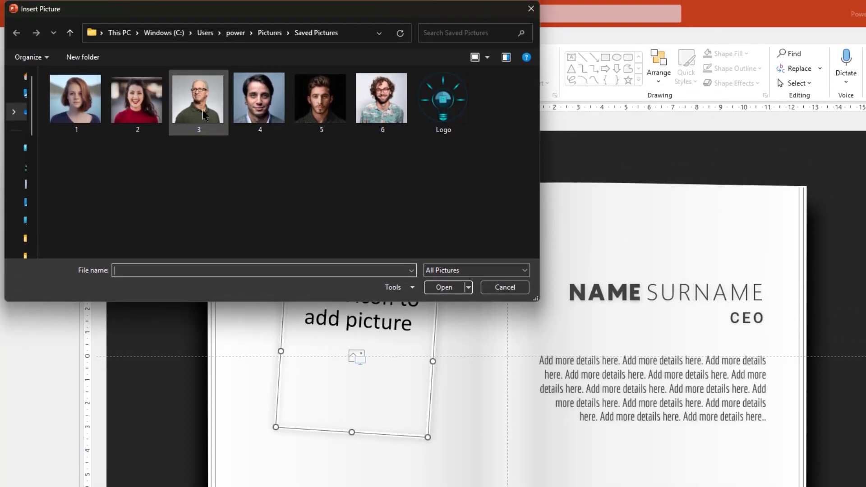
pyautogui.click(203, 115)
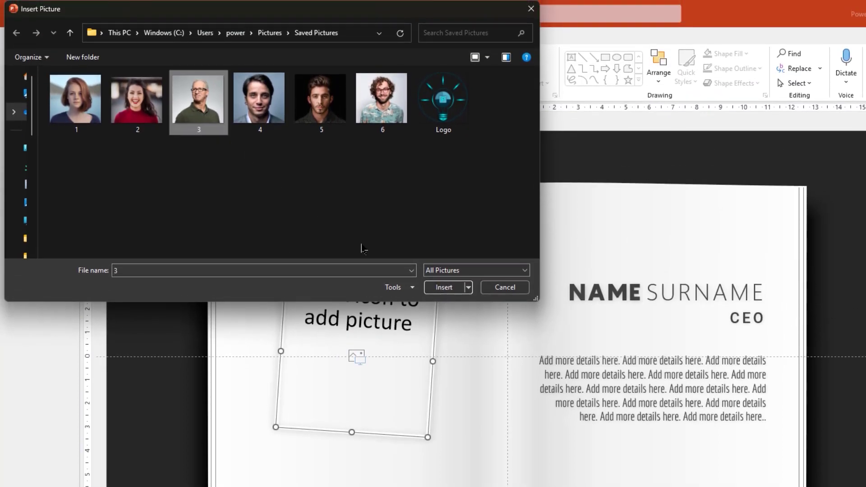
pyautogui.click(444, 287)
pyautogui.click(178, 293)
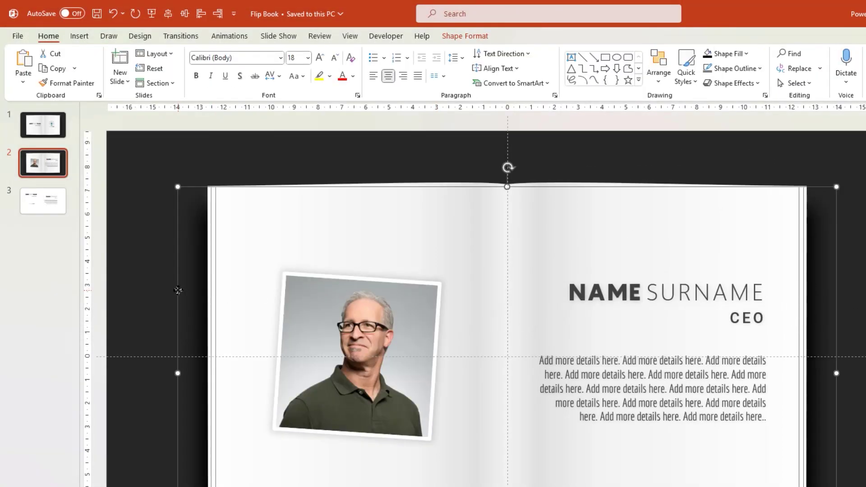
# - Duplicate the CEO spread and tilt the photo on the copy counter-clockwise
pyautogui.rightClick(58, 169)
pyautogui.click(100, 277)
pyautogui.click(340, 276)
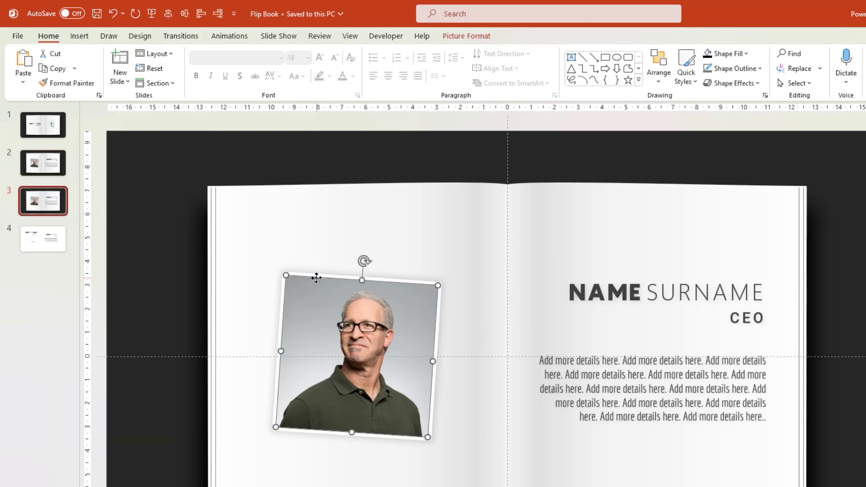
pyautogui.moveTo(365, 260); pyautogui.dragTo(345, 259)
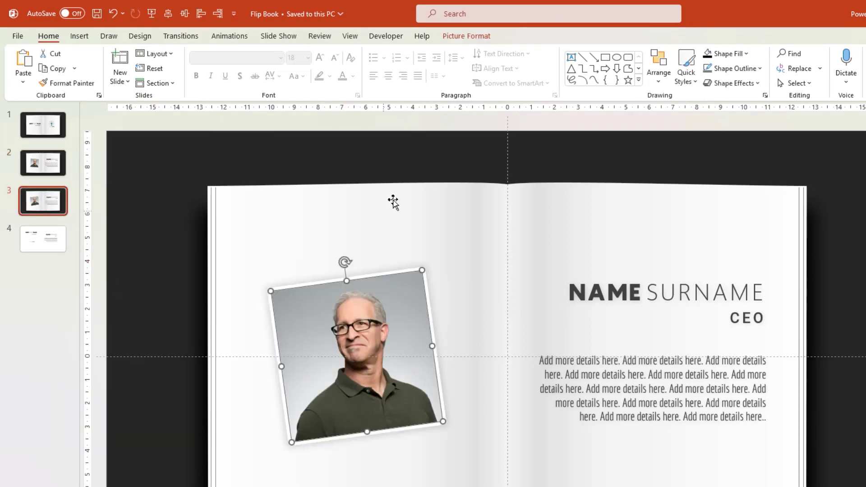
# - Replace the photo with picture 6 of the curly-haired man and retitle CEO as VP-SALES
pyautogui.click(457, 40)
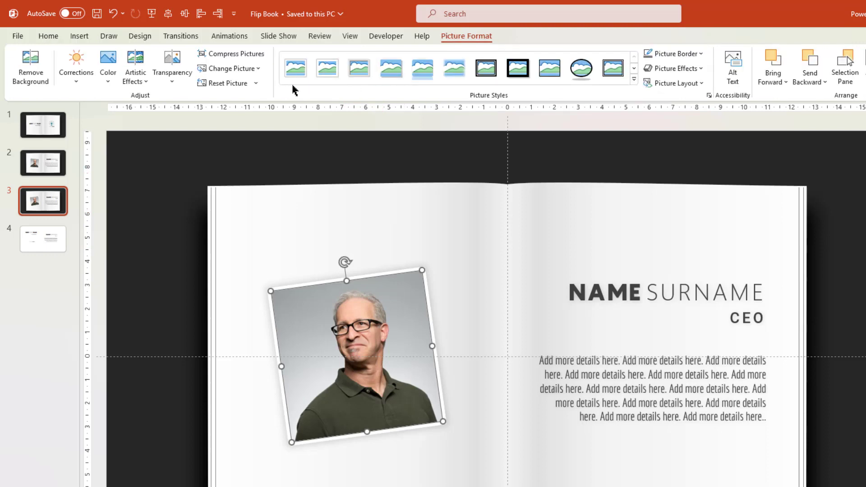
pyautogui.click(257, 71)
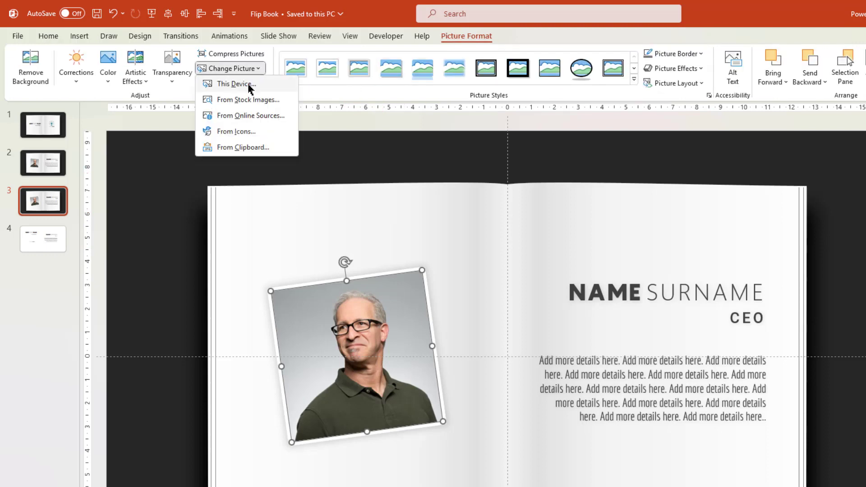
pyautogui.click(250, 87)
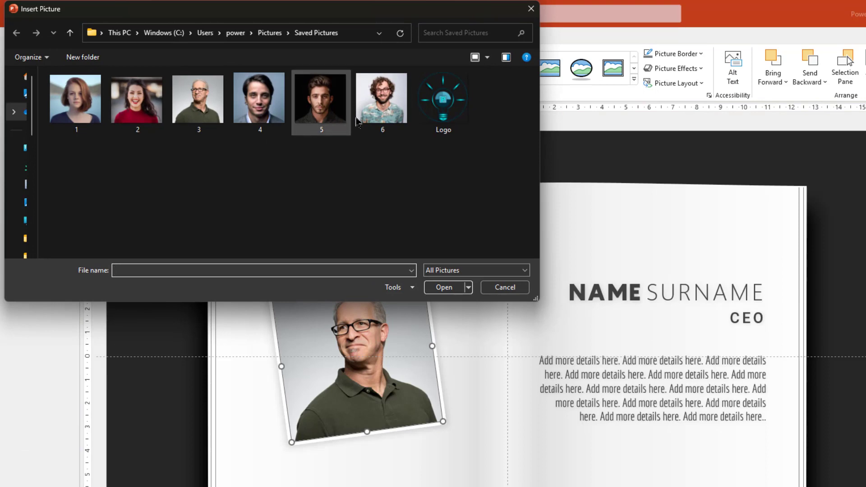
pyautogui.click(376, 114)
pyautogui.click(439, 288)
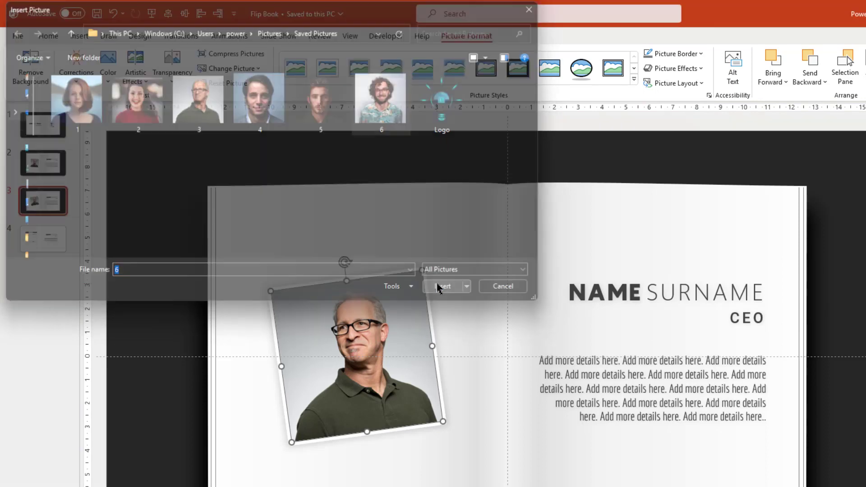
pyautogui.doubleClick(747, 322)
pyautogui.write('VP-SALES')
pyautogui.click(172, 307)
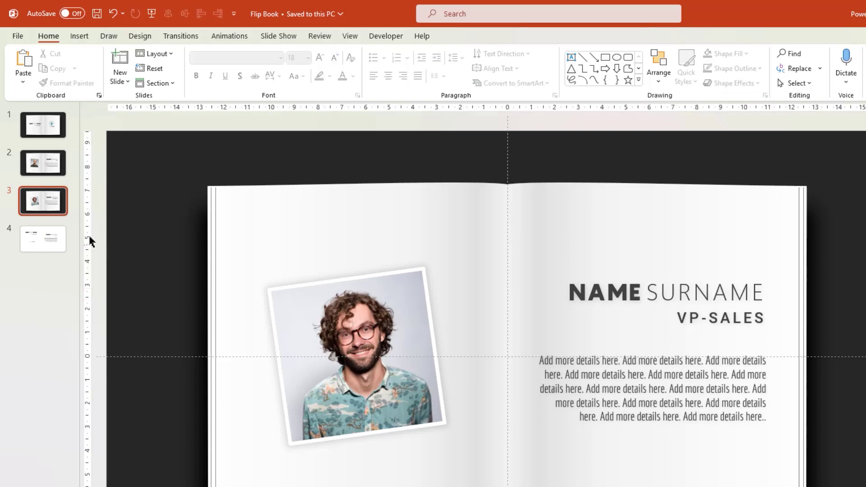
# - Duplicate the VP-SALES spread, swap in picture 4, and retitle it VP-HR
pyautogui.rightClick(55, 209)
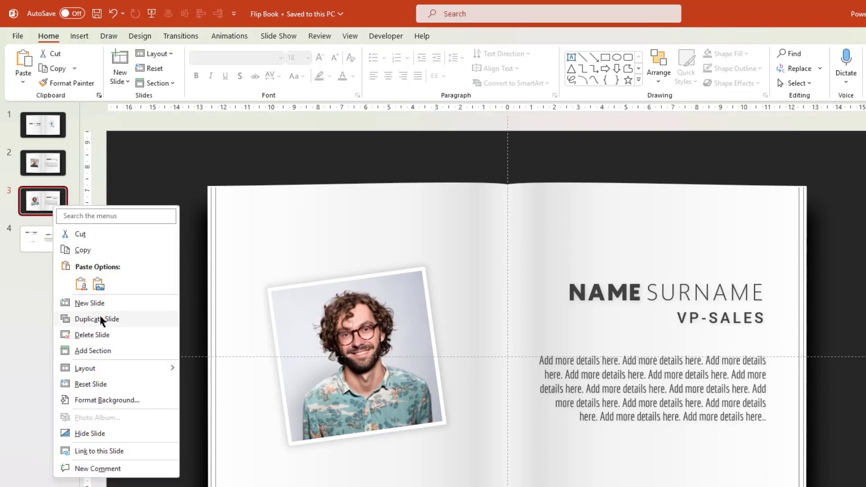
pyautogui.click(74, 317)
pyautogui.click(301, 291)
pyautogui.moveTo(349, 263); pyautogui.dragTo(352, 261)
pyautogui.click(466, 36)
pyautogui.click(251, 70)
pyautogui.click(252, 82)
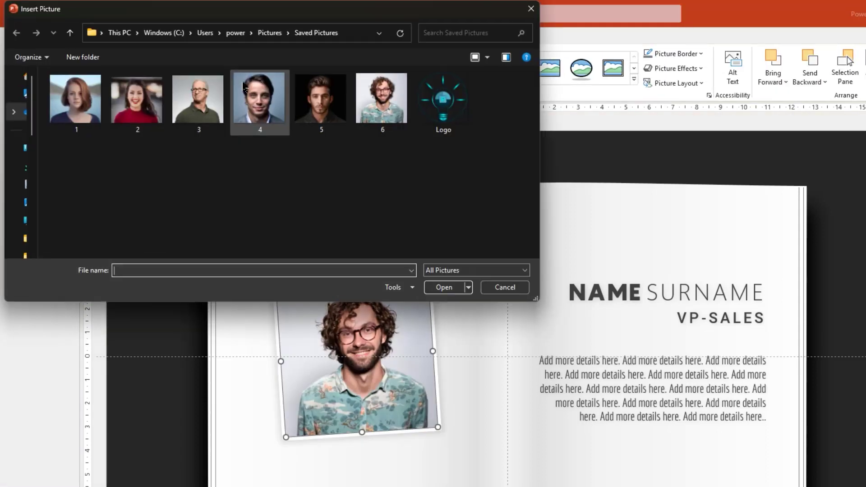
pyautogui.doubleClick(266, 106)
pyautogui.click(725, 319)
pyautogui.doubleClick(760, 317)
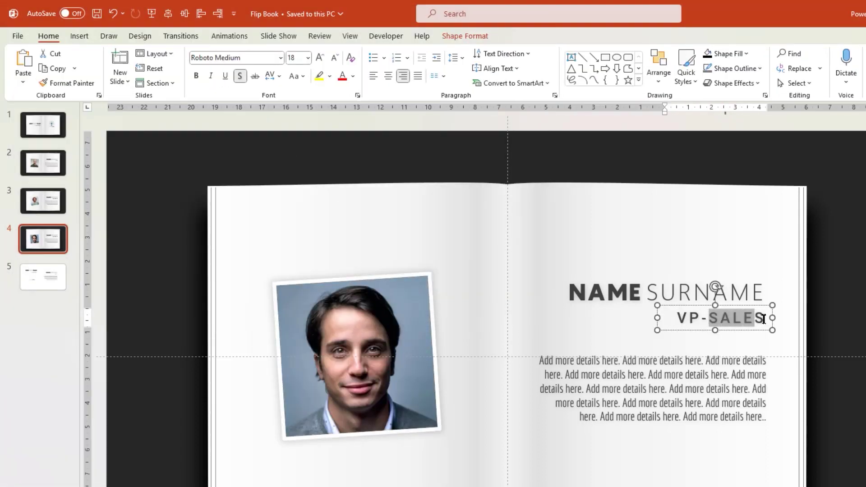
pyautogui.write('HR')
# - Duplicate the VP-HR spread, swap in picture 5, and retitle it VP-R&D
pyautogui.rightClick(45, 241)
pyautogui.click(88, 354)
pyautogui.click(356, 356)
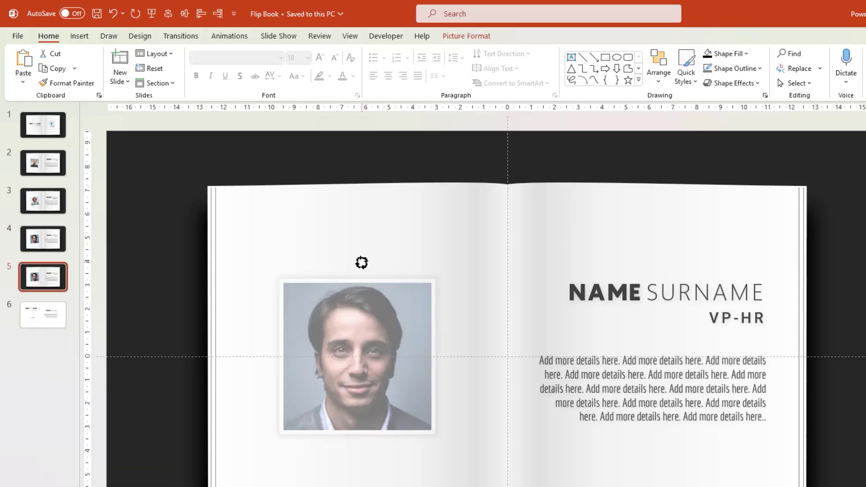
pyautogui.click(465, 36)
pyautogui.click(235, 69)
pyautogui.click(236, 84)
pyautogui.click(725, 319)
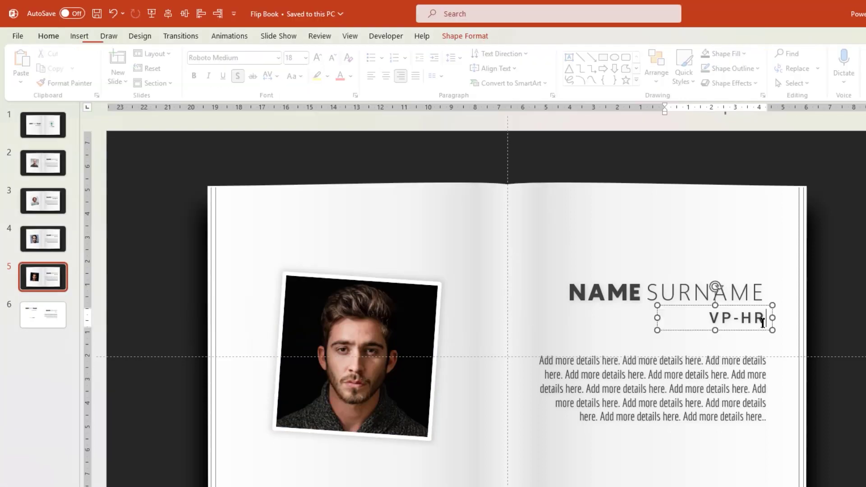
pyautogui.doubleClick(754, 318)
pyautogui.write('R&D')
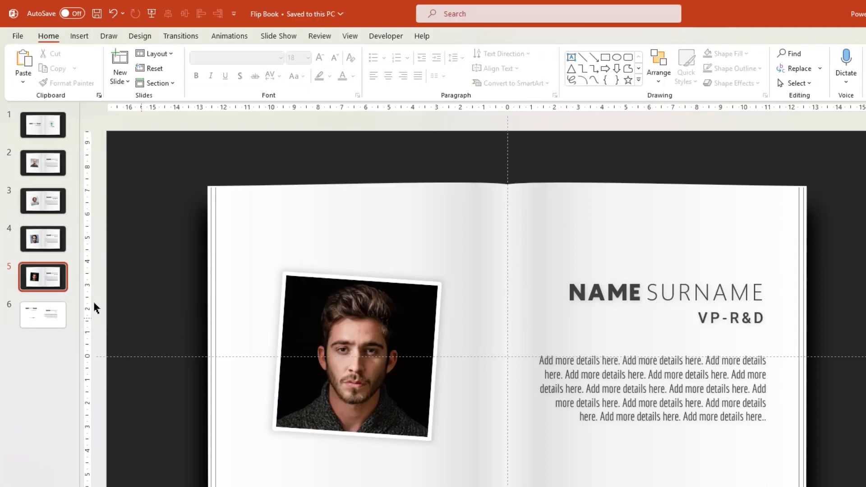
# - Duplicate the VP-R&D spread, straighten and swap in picture 2, and retitle it VP-ENG
pyautogui.hotkey('ctrl', 'd')
pyautogui.click(356, 356)
pyautogui.moveTo(363, 260); pyautogui.dragTo(359, 257)
pyautogui.click(467, 36)
pyautogui.click(232, 69)
pyautogui.click(237, 85)
pyautogui.doubleClick(266, 106)
pyautogui.doubleClick(733, 318)
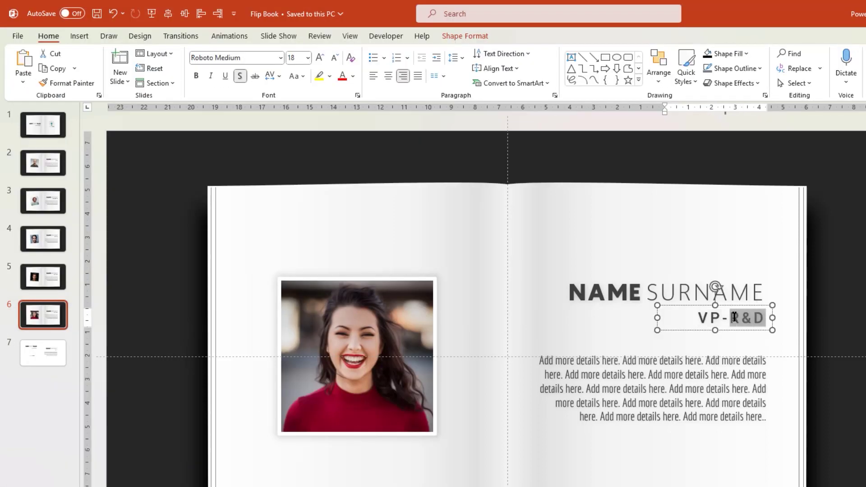
pyautogui.write('ENG')
# - Duplicate the VP-ENG spread, swap in picture 1, and retitle it DIRECTOR
pyautogui.rightClick(45, 311)
pyautogui.click(86, 418)
pyautogui.click(356, 357)
pyautogui.click(467, 36)
pyautogui.click(231, 69)
pyautogui.click(237, 85)
pyautogui.doubleClick(76, 101)
pyautogui.tripleClick(731, 318)
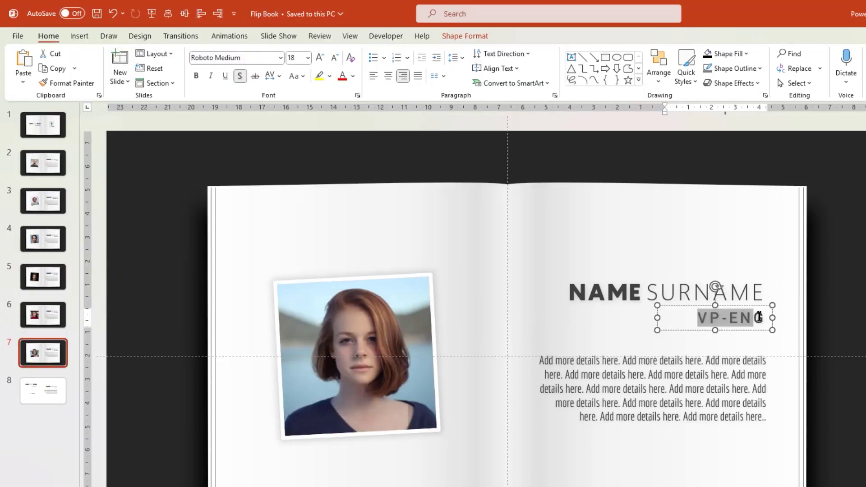
pyautogui.write('DIRECTOR')
pyautogui.click(83, 382)
# - Delete the leftover eighth slide and select slides 1 through 7 together
pyautogui.click(48, 395)
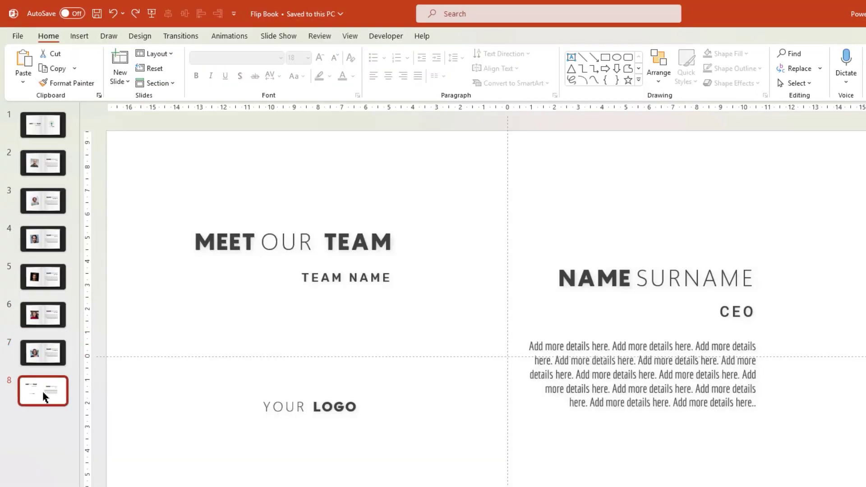
pyautogui.press('Delete')
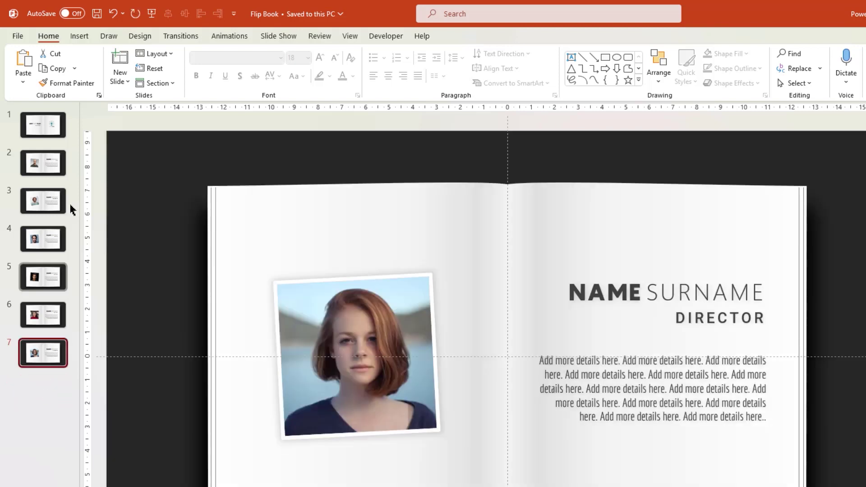
pyautogui.click(45, 127)
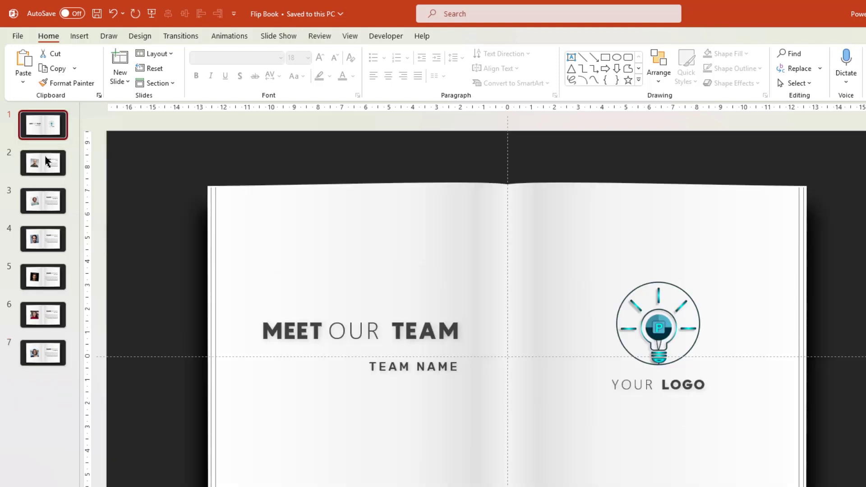
pyautogui.keyDown('shift'); pyautogui.click(37, 352); pyautogui.keyUp('shift')
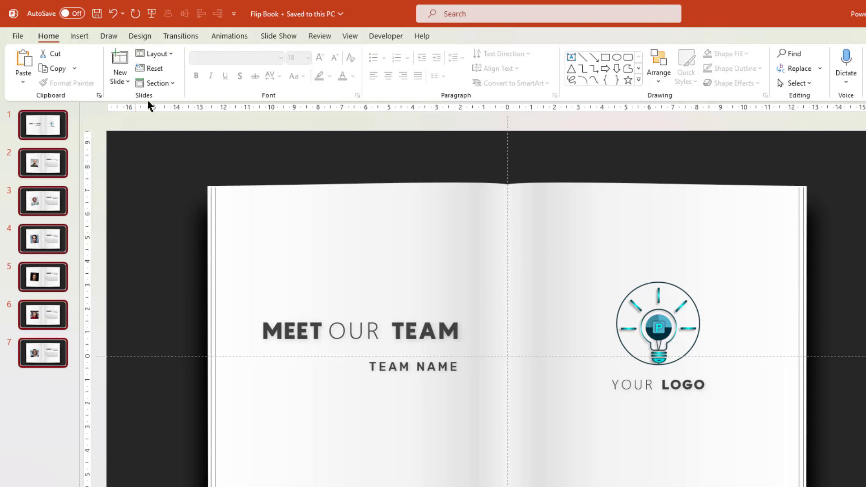
# - Apply the Page Curl transition to all seven selected slides
pyautogui.click(181, 36)
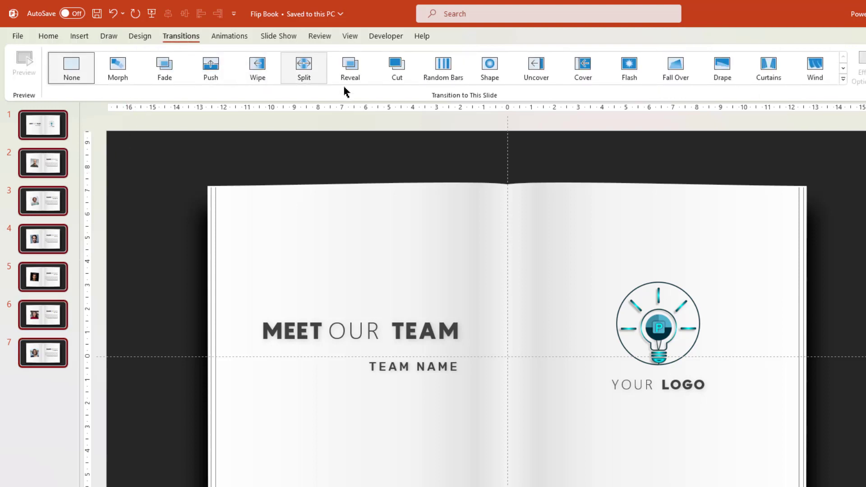
pyautogui.click(844, 79)
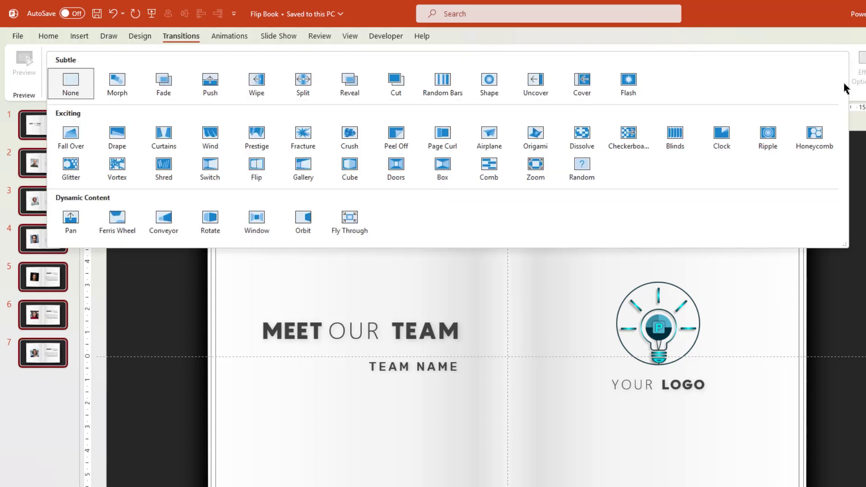
pyautogui.click(445, 149)
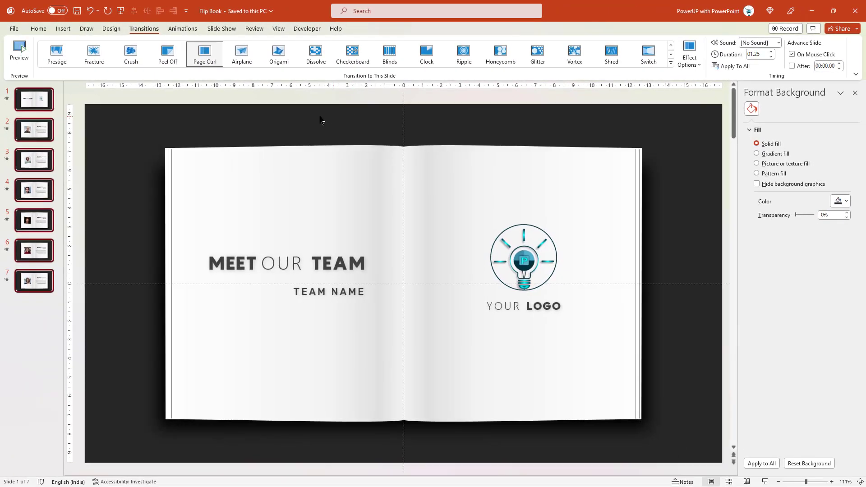
# - Clear the seven-slide selection by clicking on the slide canvas
pyautogui.click(250, 118)
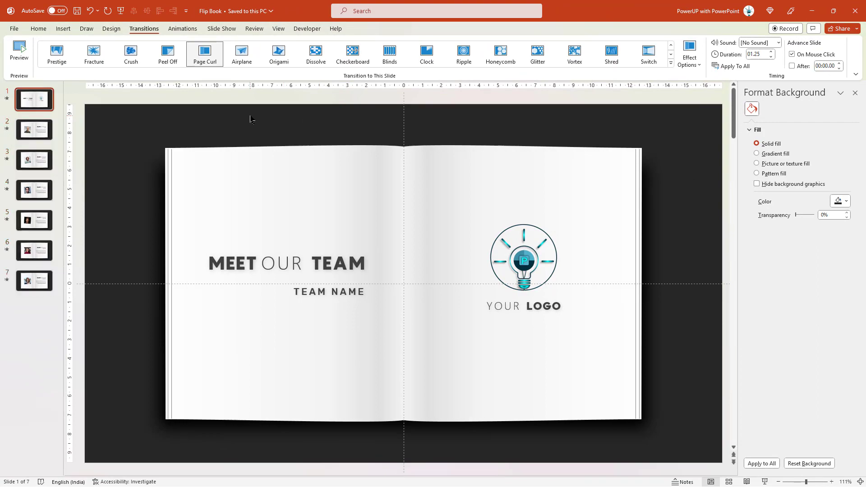